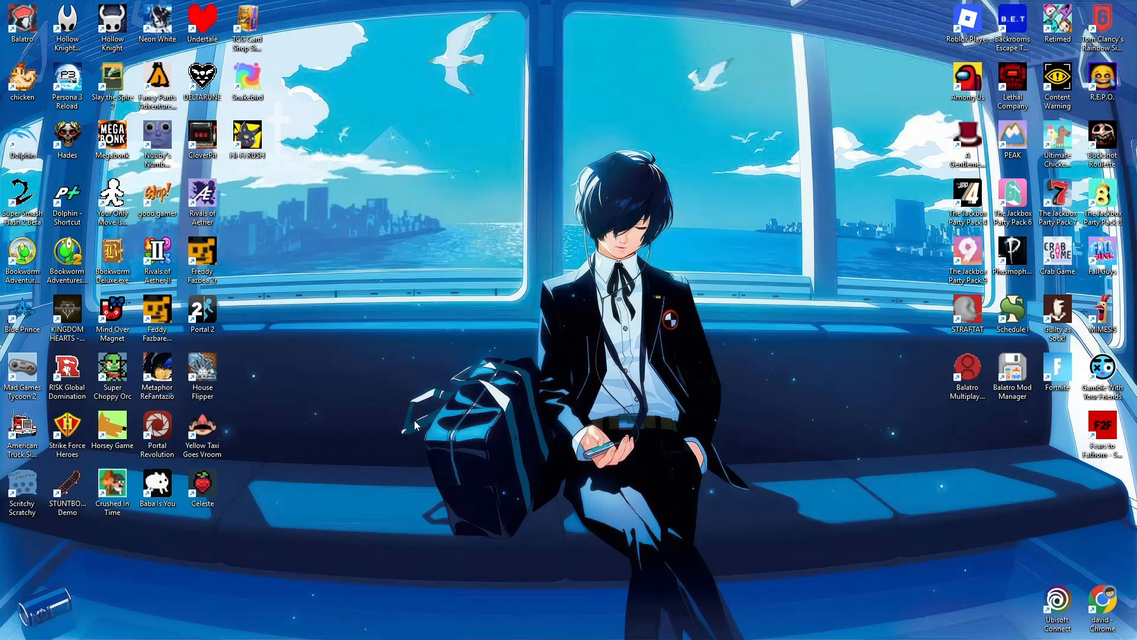
{"action": "mouse_move", "coordinate": [308, 626]}
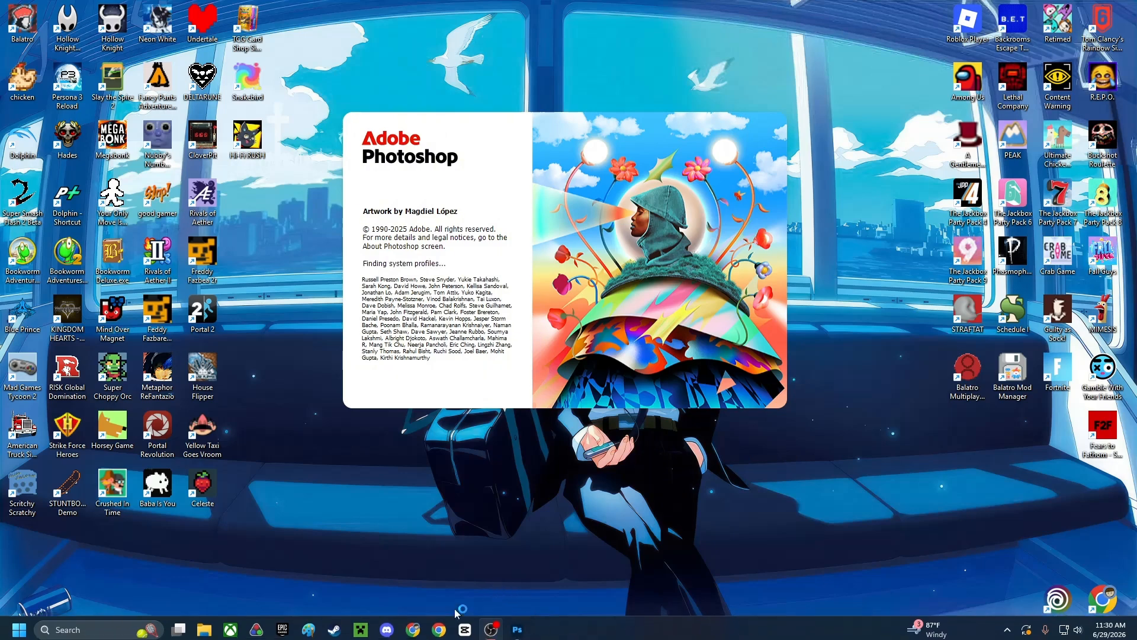
{"action": "left_click", "coordinate": [415, 628]}
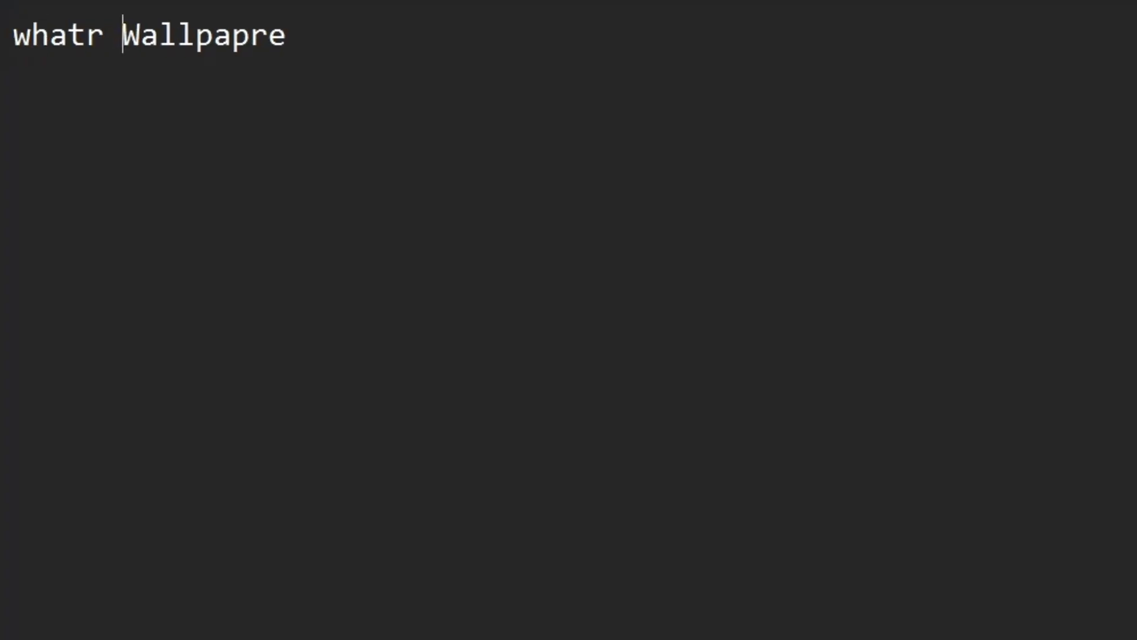
Correct and complete the note's heading so it reads "what i want in a Wallpaper"
{"action": "key", "text": "BackSpace"}
{"action": "key", "text": "BackSpace"}
{"action": "type", "text": "i want in a  Wallpapre"}
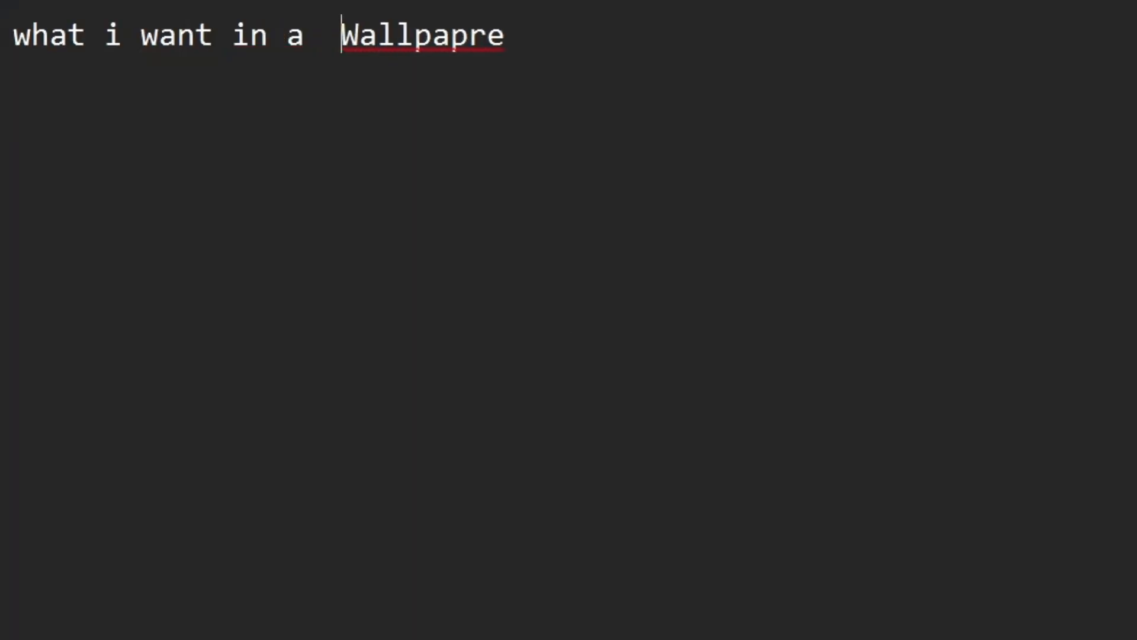
{"action": "key", "text": "Right"}
{"action": "key", "text": "Right"}
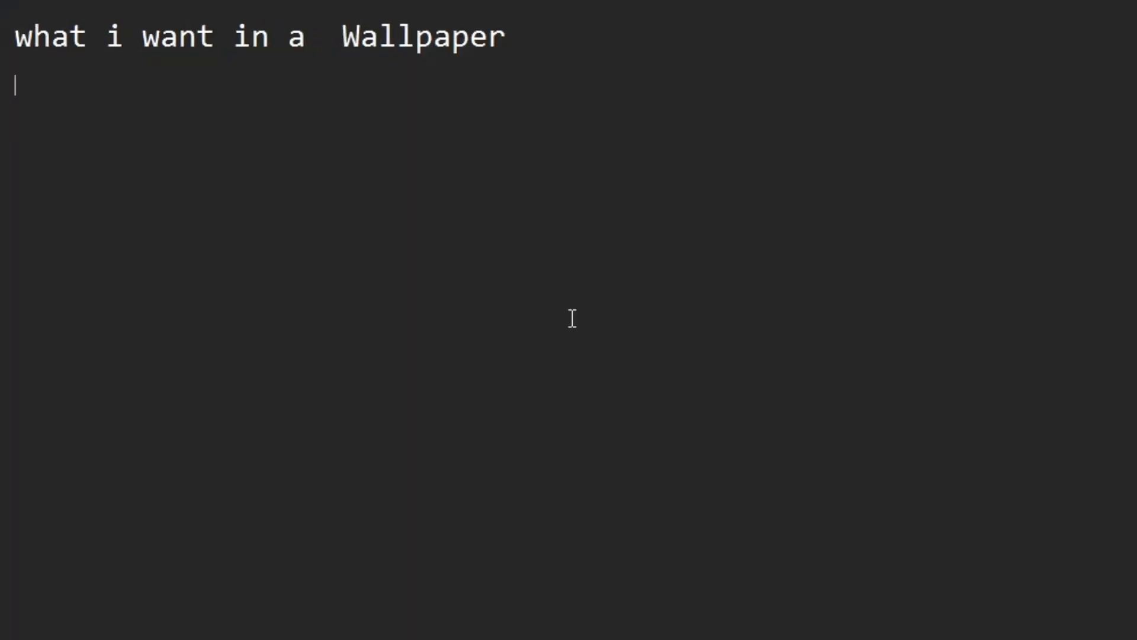
Add the bold lines "Things i like" and "good colors" below the note's heading
{"action": "type", "text": "Things i "}
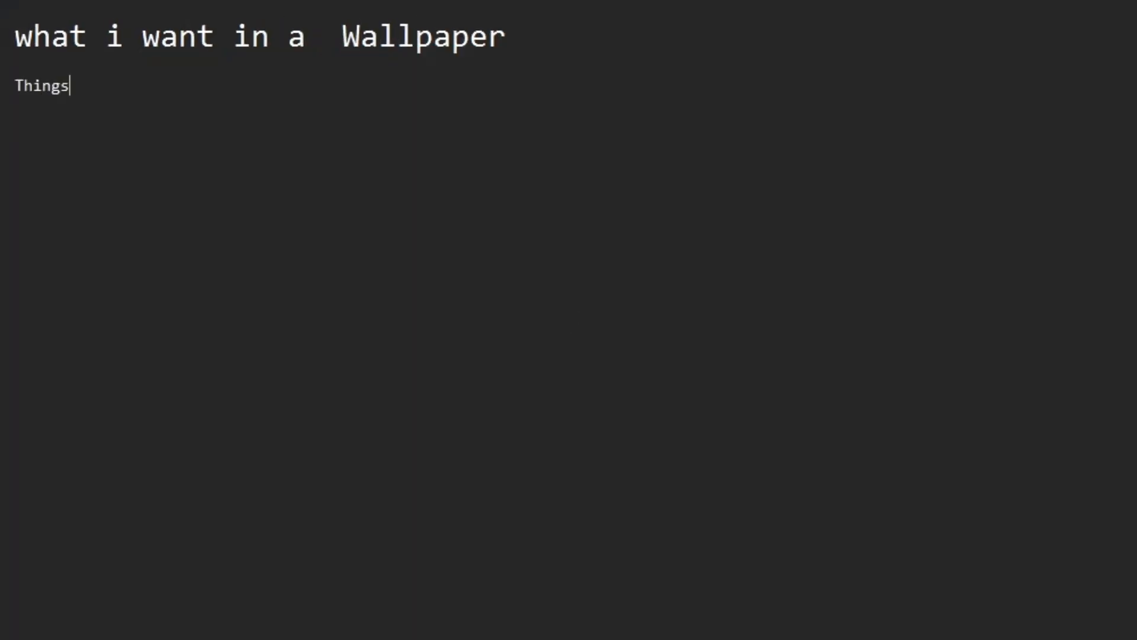
{"action": "type", "text": "like"}
{"action": "left_click_drag", "start_coordinate": [187, 101], "coordinate": [1, 94]}
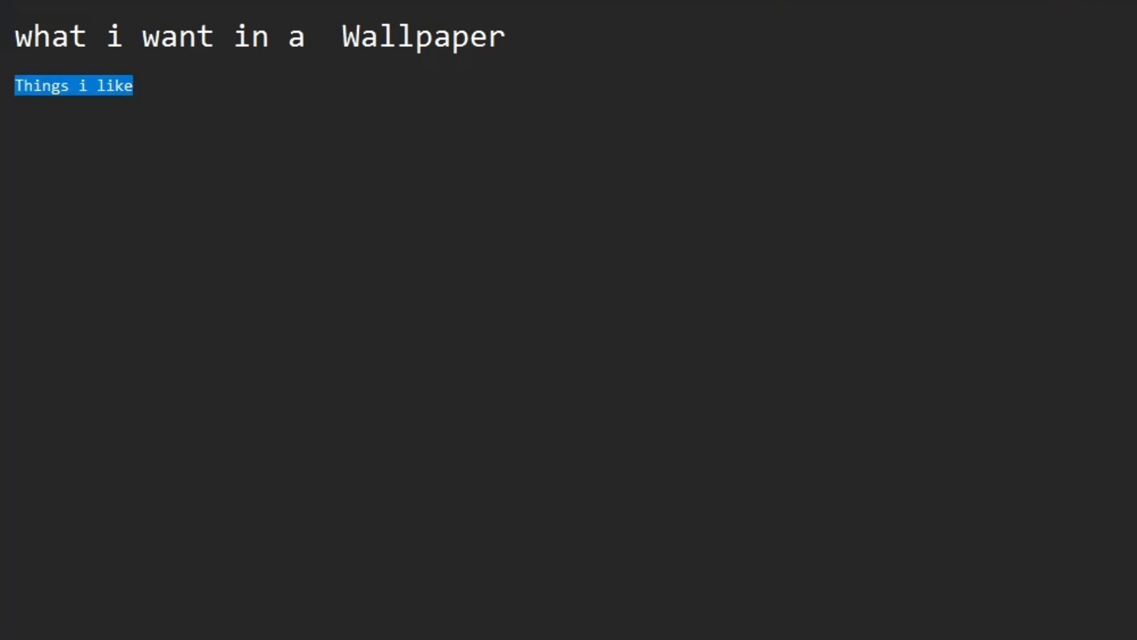
{"action": "key", "text": "ctrl+b"}
{"action": "key", "text": "Right"}
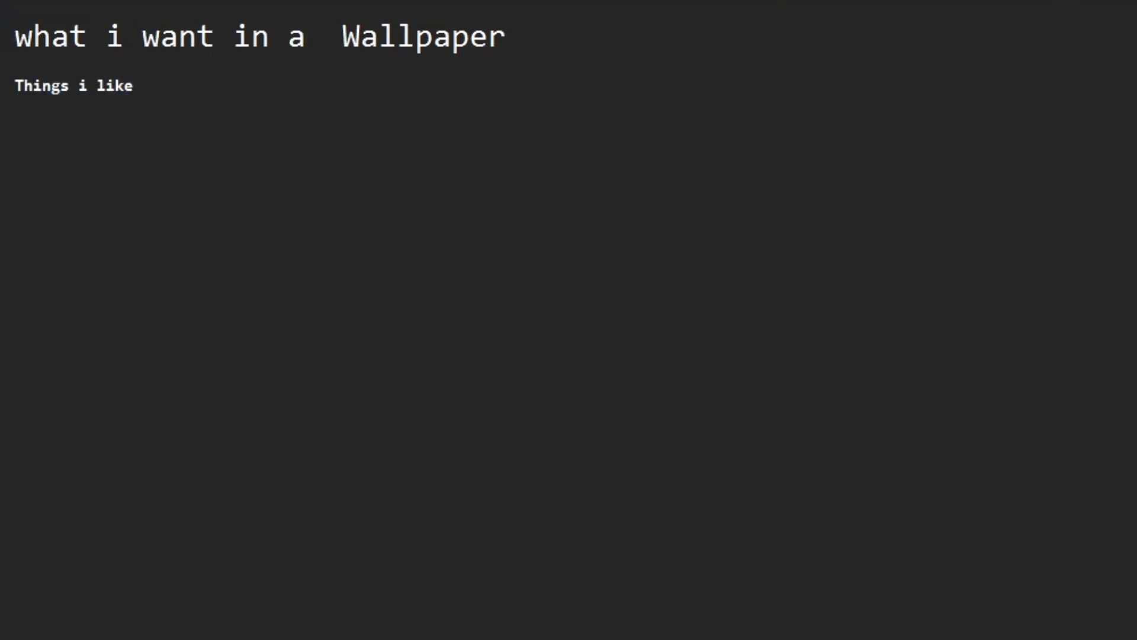
{"action": "type", "text": "good colors"}
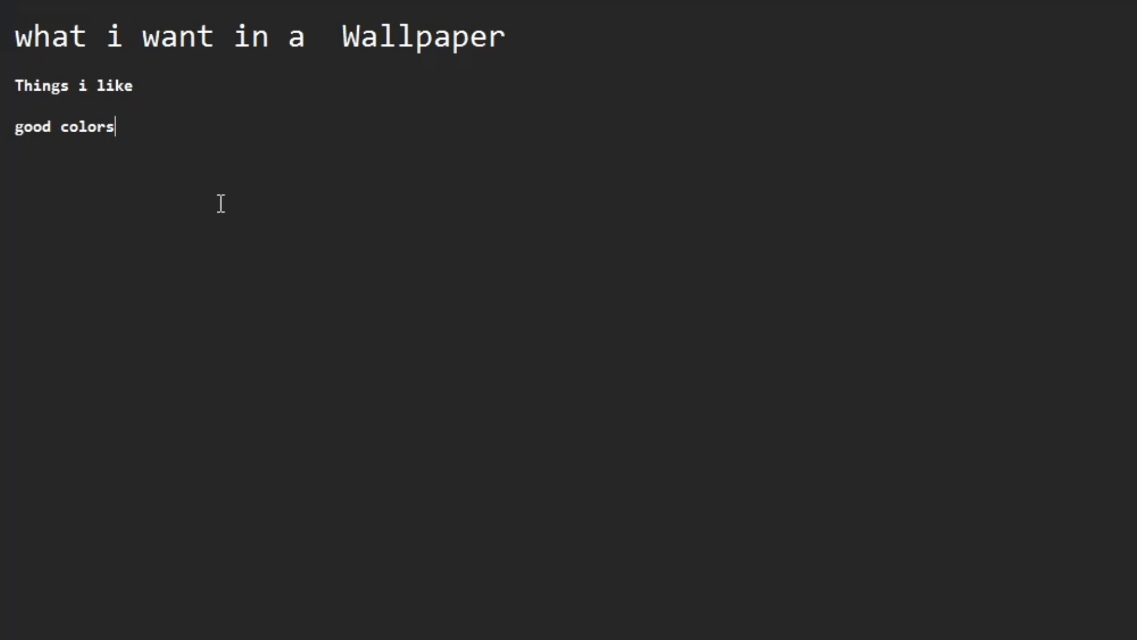
{"action": "key", "text": "Return"}
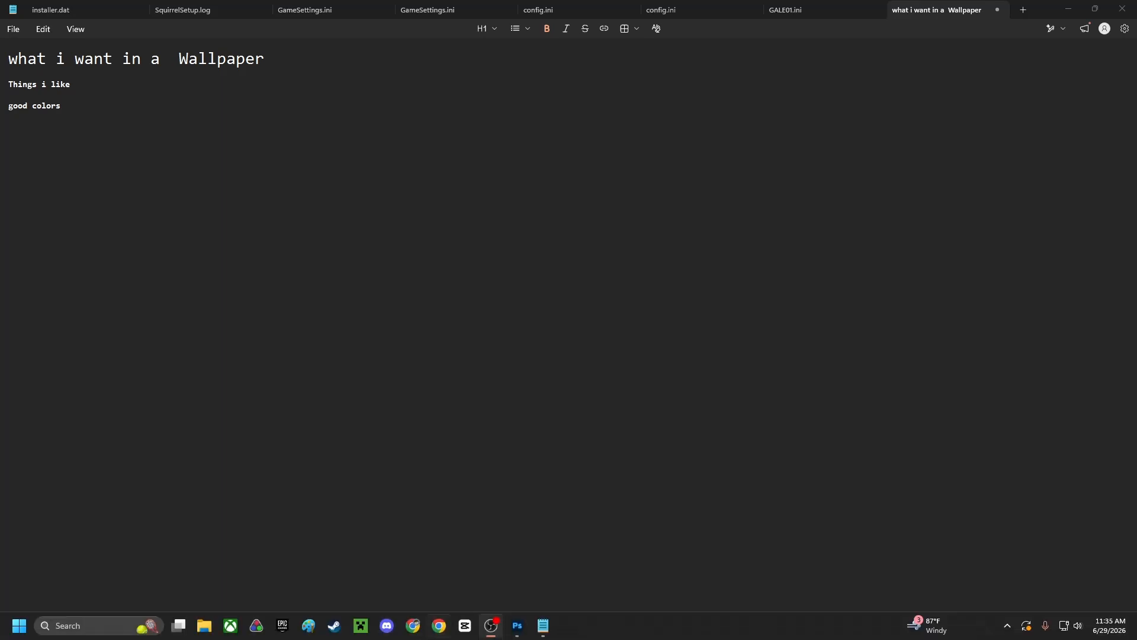
Switch to Chrome and search the web for "what goes in a wallpaper"
{"action": "left_click", "coordinate": [413, 626]}
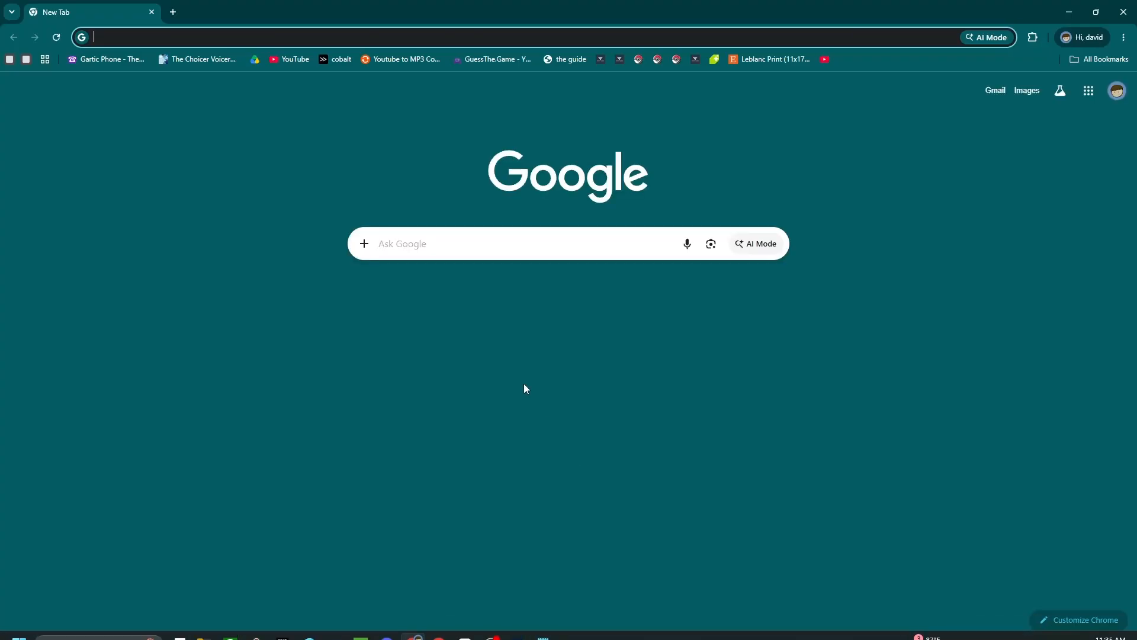
{"action": "type", "text": "what goe"}
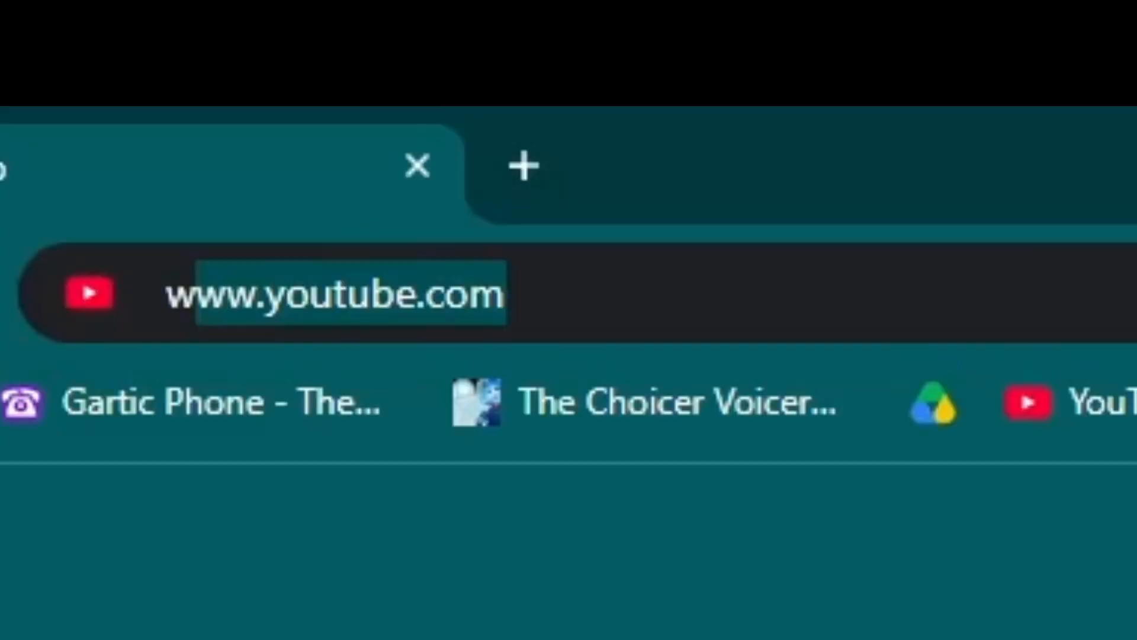
{"action": "type", "text": "s in a wla"}
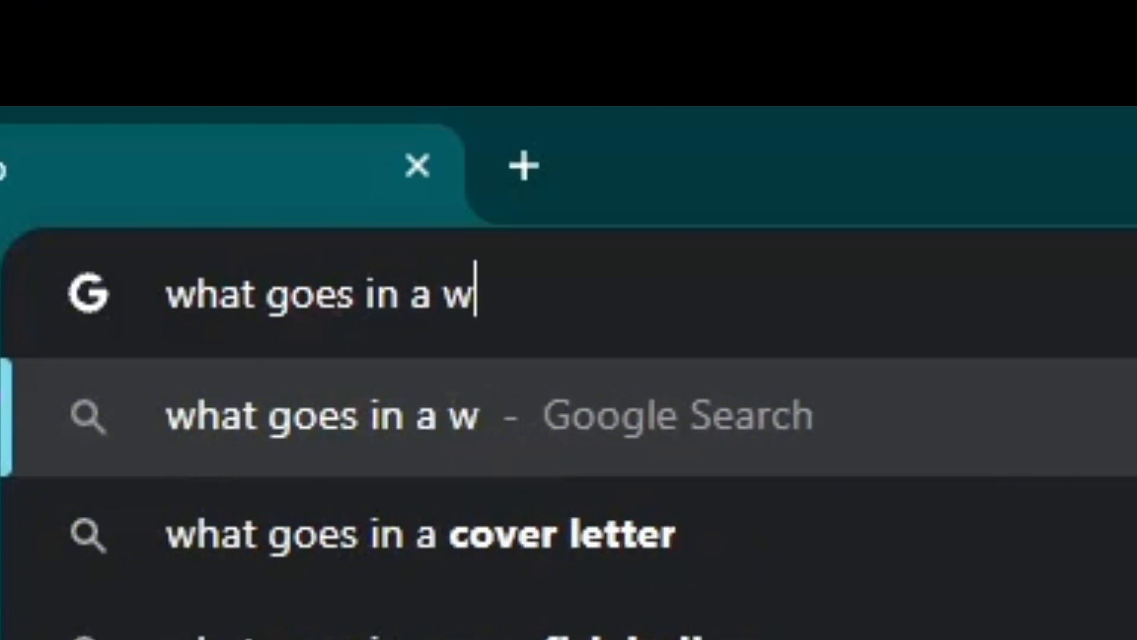
{"action": "key", "text": "BackSpace"}
{"action": "key", "text": "BackSpace"}
{"action": "type", "text": "all[p"}
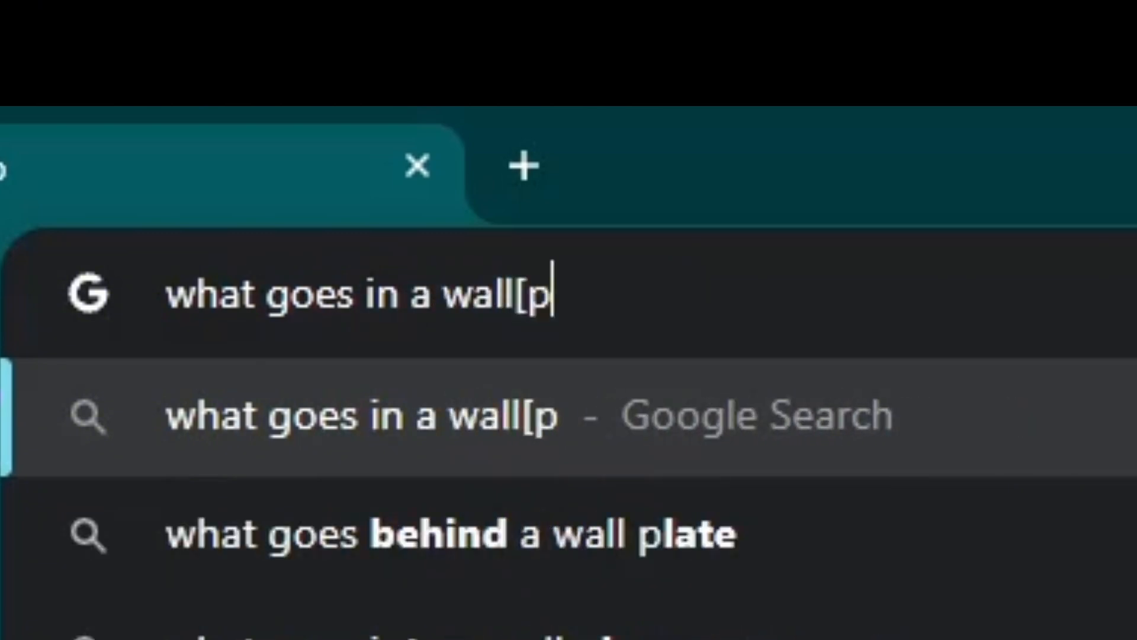
{"action": "key", "text": "BackSpace"}
{"action": "key", "text": "BackSpace"}
{"action": "type", "text": "pape"}
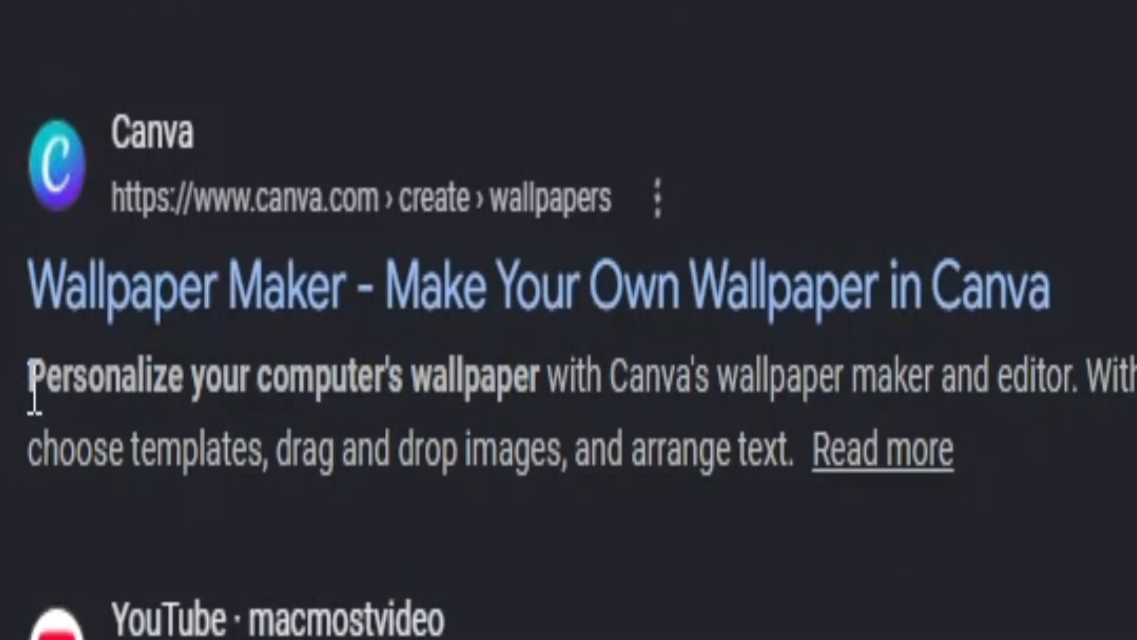
Highlight the description of Canva's wallpaper maker in the search results and add "canva" as a line in the note
{"action": "left_click_drag", "start_coordinate": [29, 382], "coordinate": [1083, 391]}
{"action": "type", "text": "canva"}
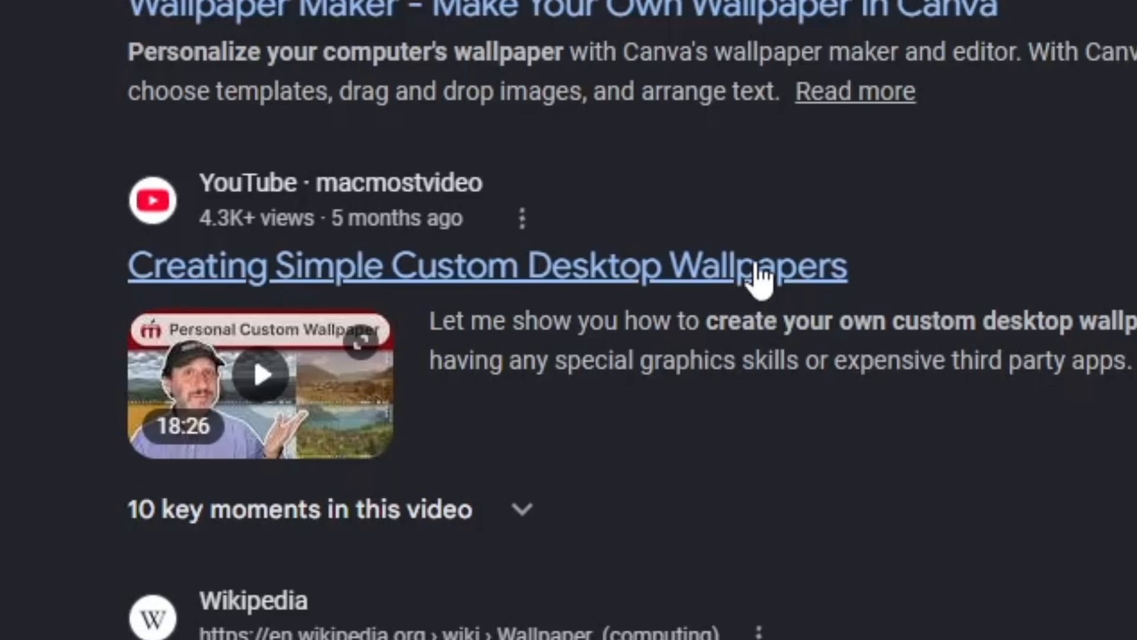
Open the video "Creating Simple Custom Desktop Wallpapers" from the results, then close its chapter list and leave full screen
{"action": "left_click", "coordinate": [755, 261]}
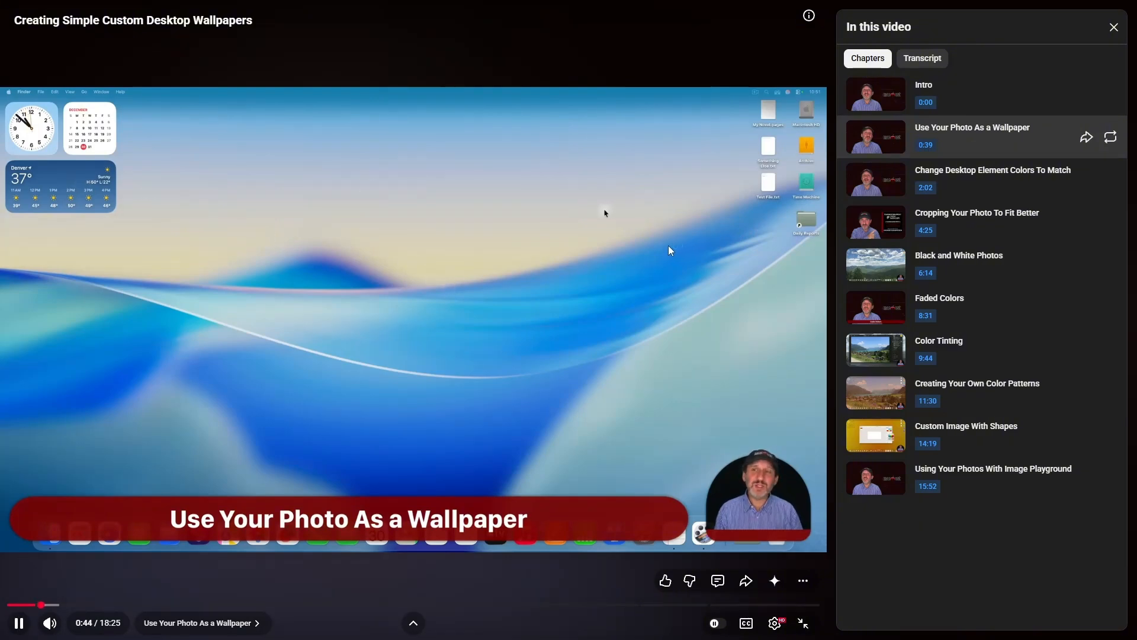
{"action": "left_click", "coordinate": [1112, 27]}
{"action": "key", "text": "Escape"}
Search for "90210" in a new browser tab, refine the query with "travis", and highlight a passage of the song lyrics
{"action": "left_click", "coordinate": [173, 12]}
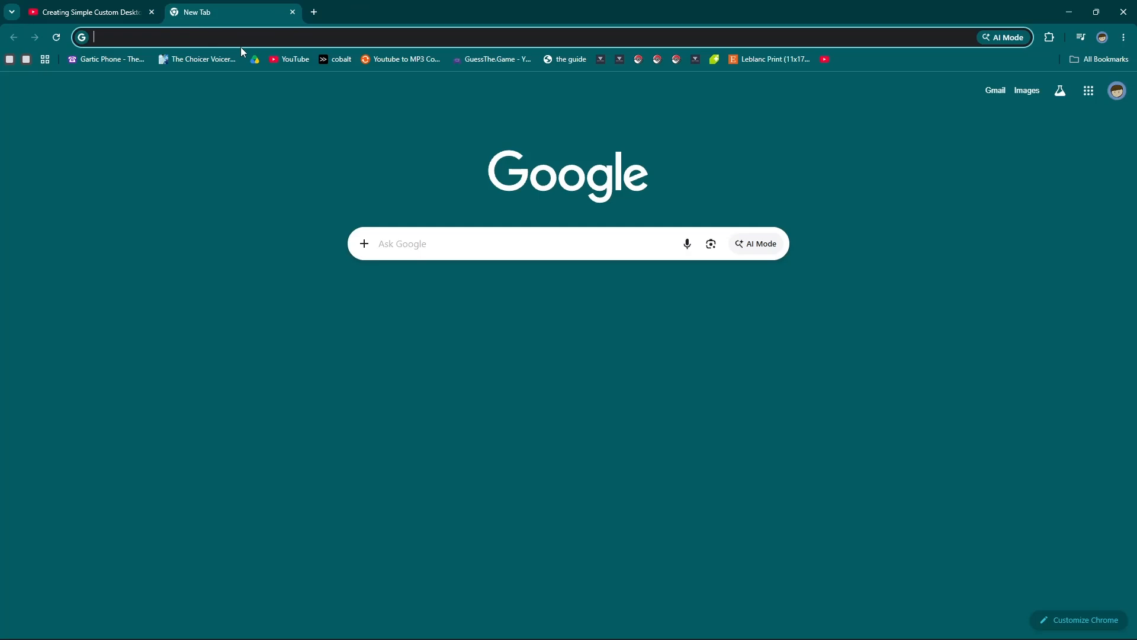
{"action": "type", "text": "90210"}
{"action": "key", "text": "Return"}
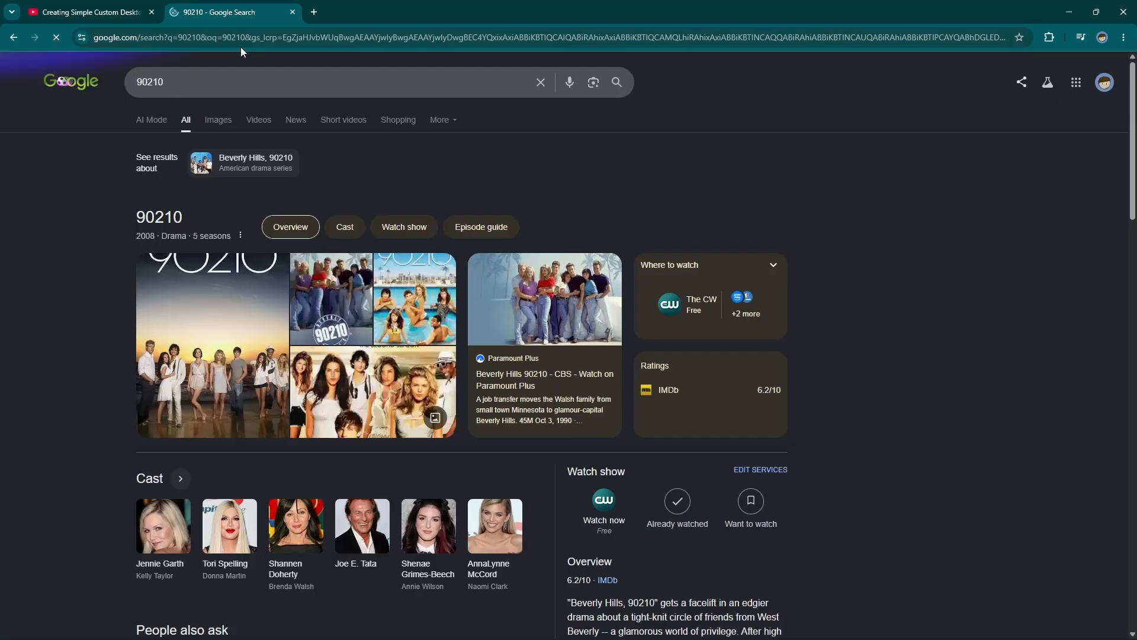
{"action": "left_click", "coordinate": [227, 83]}
{"action": "type", "text": "tra"}
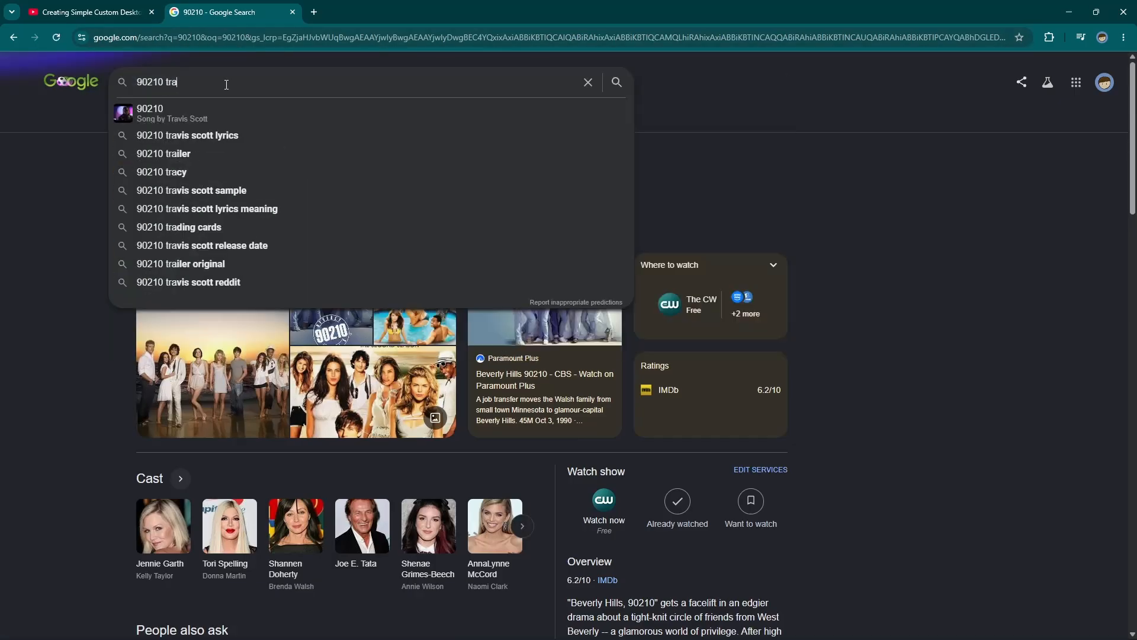
{"action": "type", "text": "vis"}
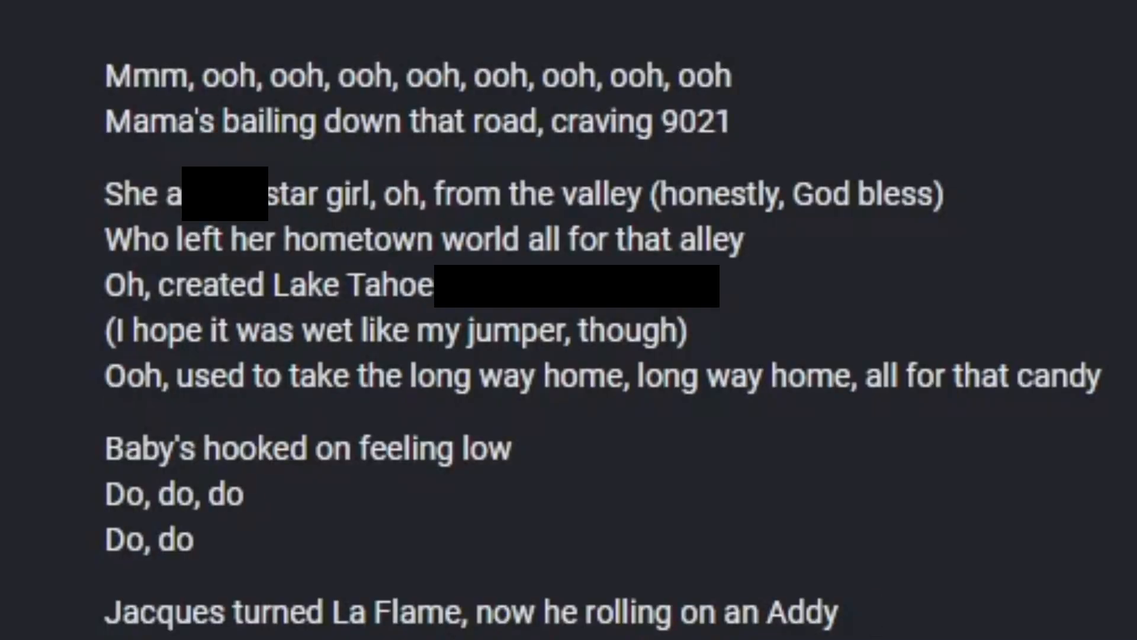
{"action": "left_click_drag", "start_coordinate": [274, 284], "coordinate": [458, 312]}
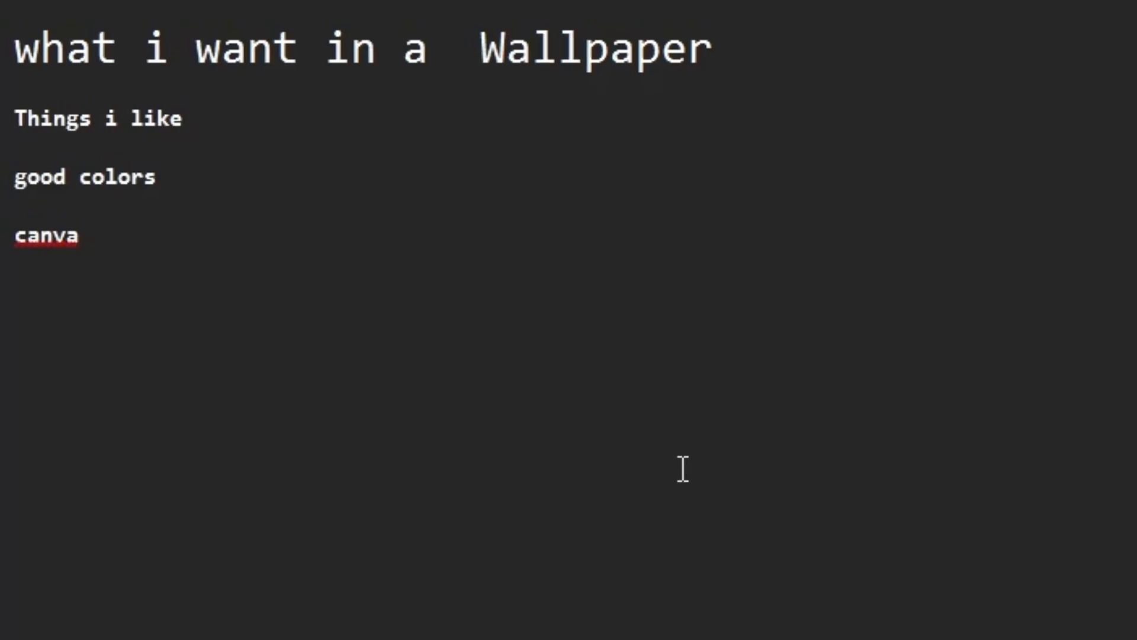
Extend the note with "- Gradient?" after "good colors" and the new lines "Travis scoot", "photos" and "Shapes"
{"action": "key", "text": "Return"}
{"action": "type", "text": "traqvis scpo"}
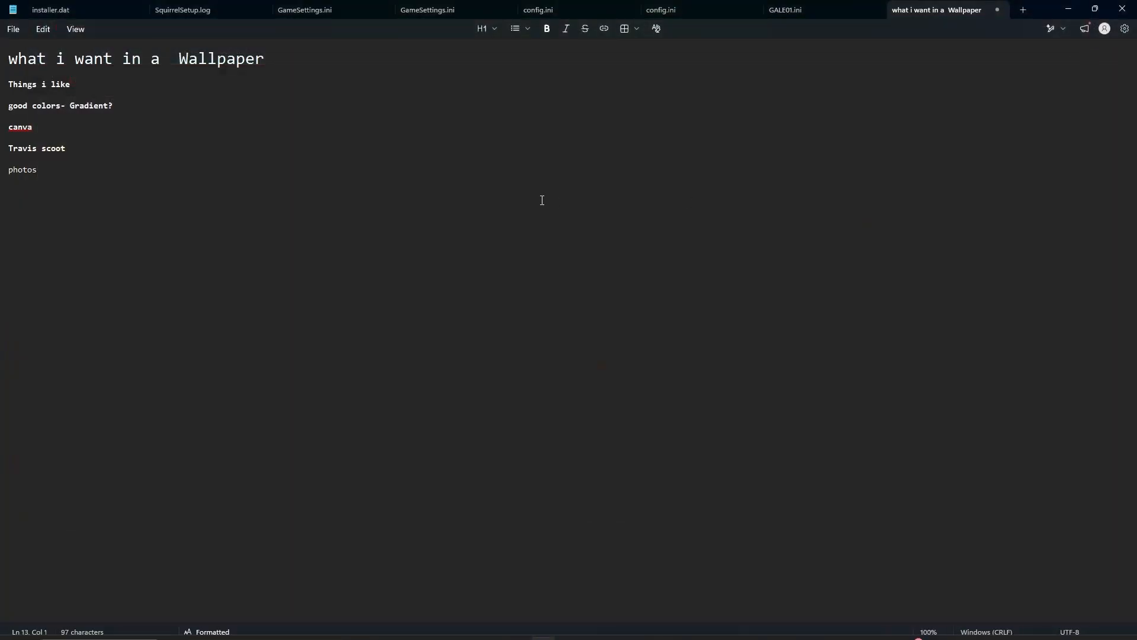
{"action": "type", "text": "apes"}
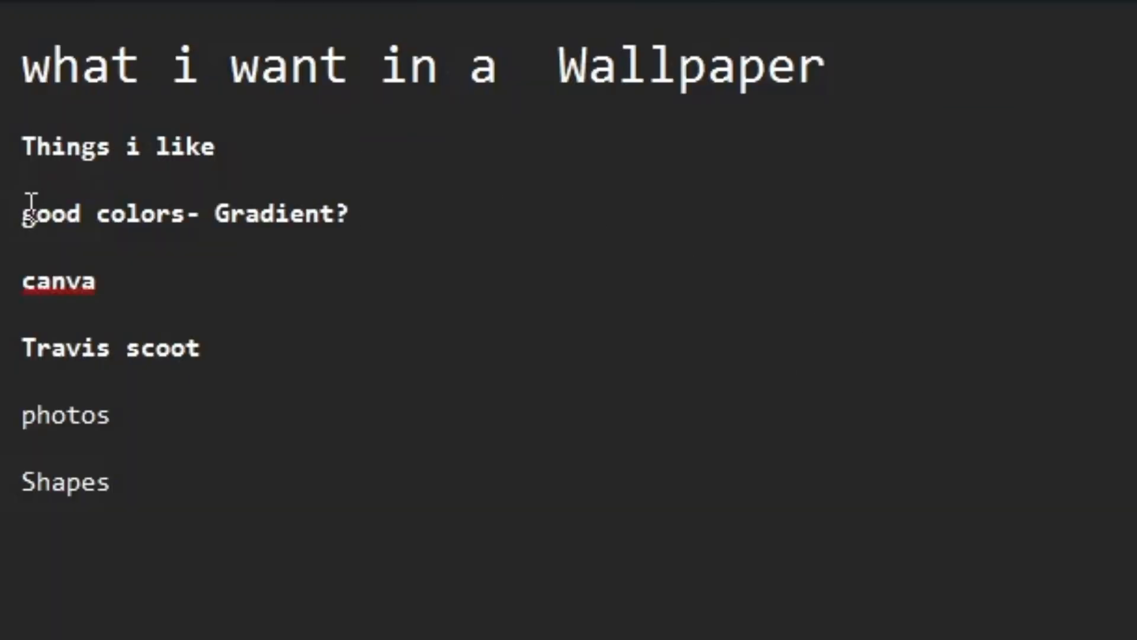
Highlight the "good colors- Gradient?" line in the note and move the note window away from the Photoshop canvas
{"action": "left_click_drag", "start_coordinate": [187, 171], "coordinate": [320, 213]}
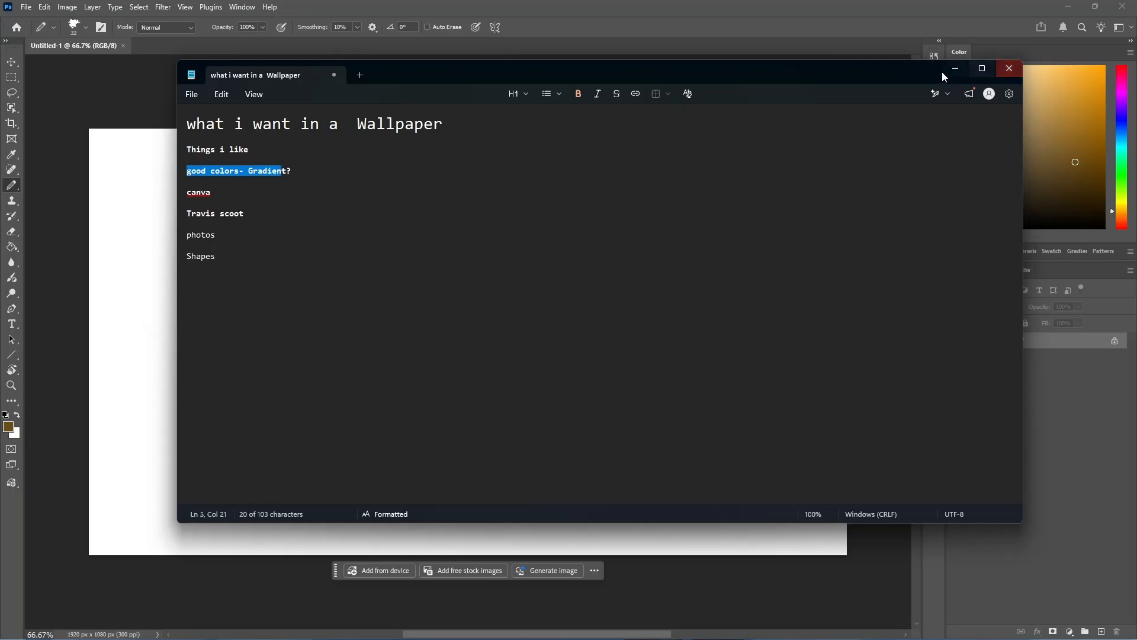
{"action": "left_click_drag", "start_coordinate": [942, 73], "coordinate": [1136, 269]}
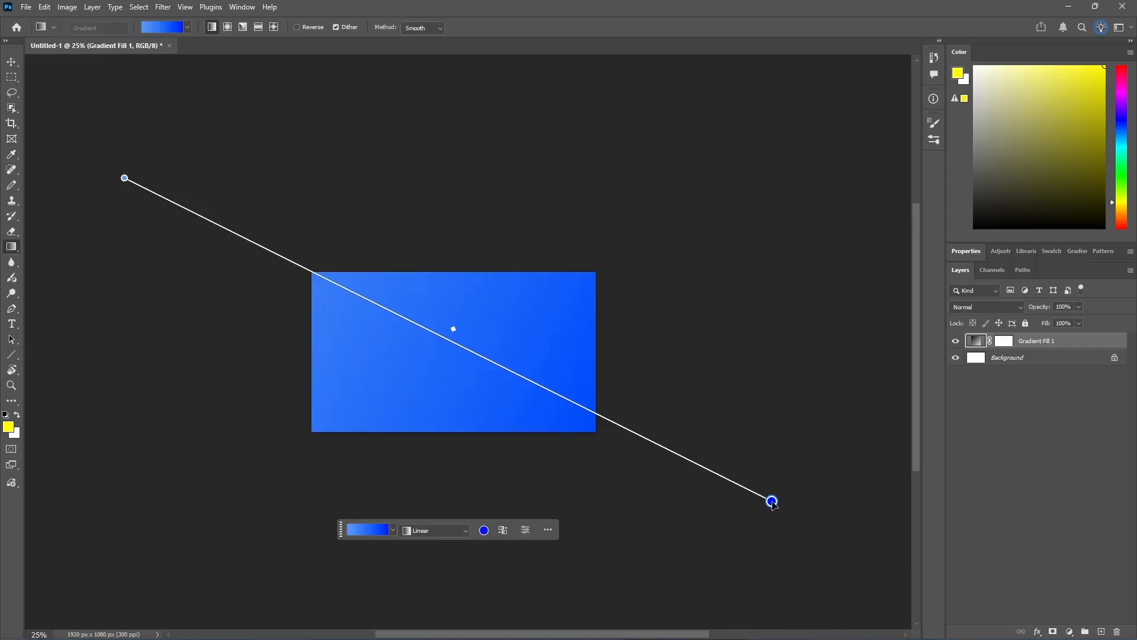
Shorten the blue linear gradient by moving its dark-blue end point closer to the canvas's lower-right corner
{"action": "left_click_drag", "start_coordinate": [772, 500], "coordinate": [721, 482]}
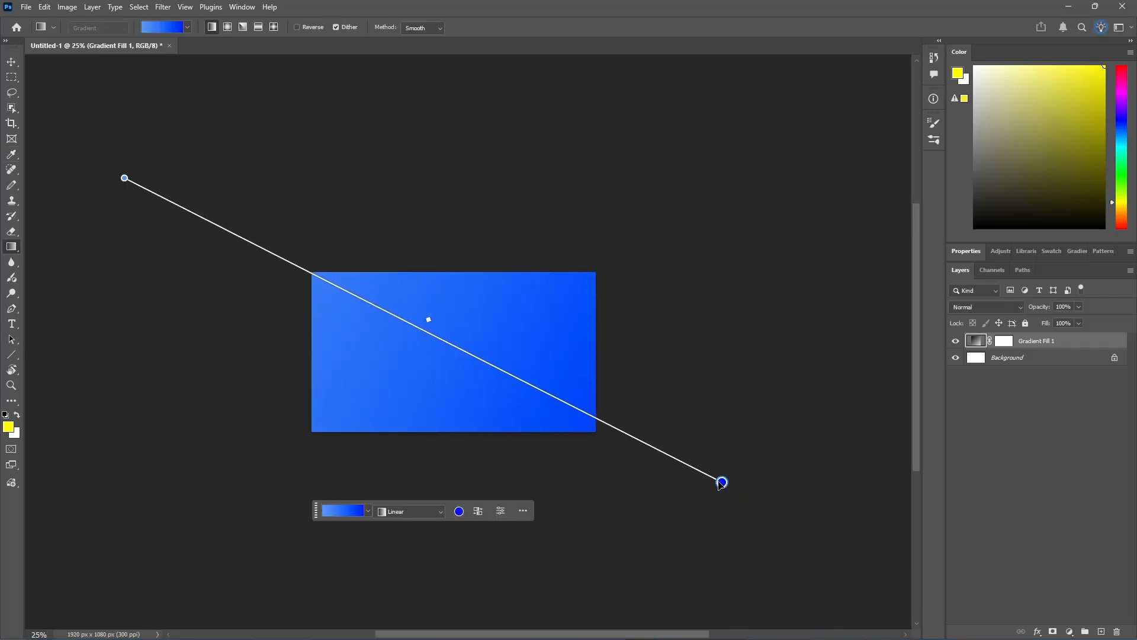
{"action": "scroll", "coordinate": [513, 406], "scroll_direction": "left", "scroll_amount": 5}
{"action": "scroll", "coordinate": [522, 373], "scroll_direction": "right", "scroll_amount": 2}
{"action": "key", "text": "ctrl+plus"}
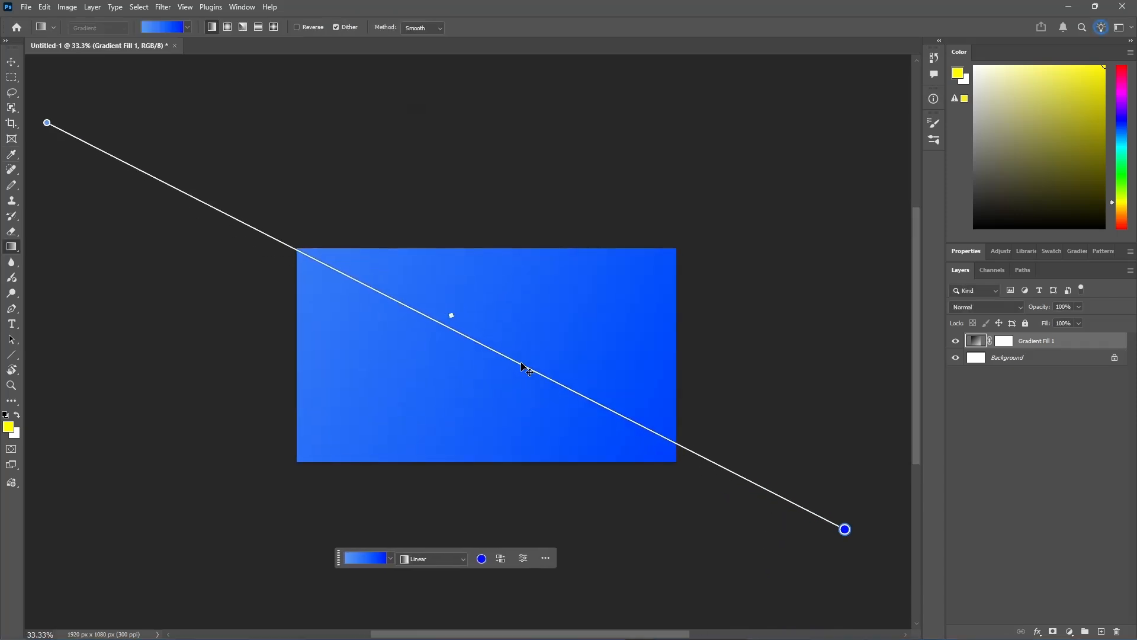
{"action": "key", "text": "ctrl+plus"}
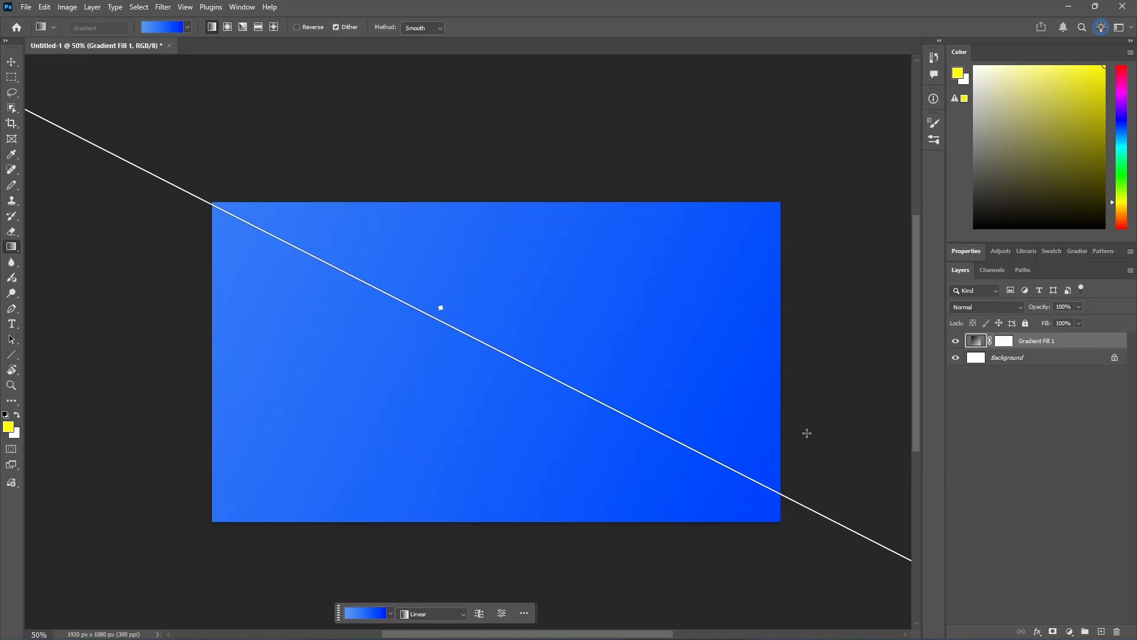
Create a new layer above the gradient fill with Normal mode and 100% opacity
{"action": "right_click", "coordinate": [1016, 363]}
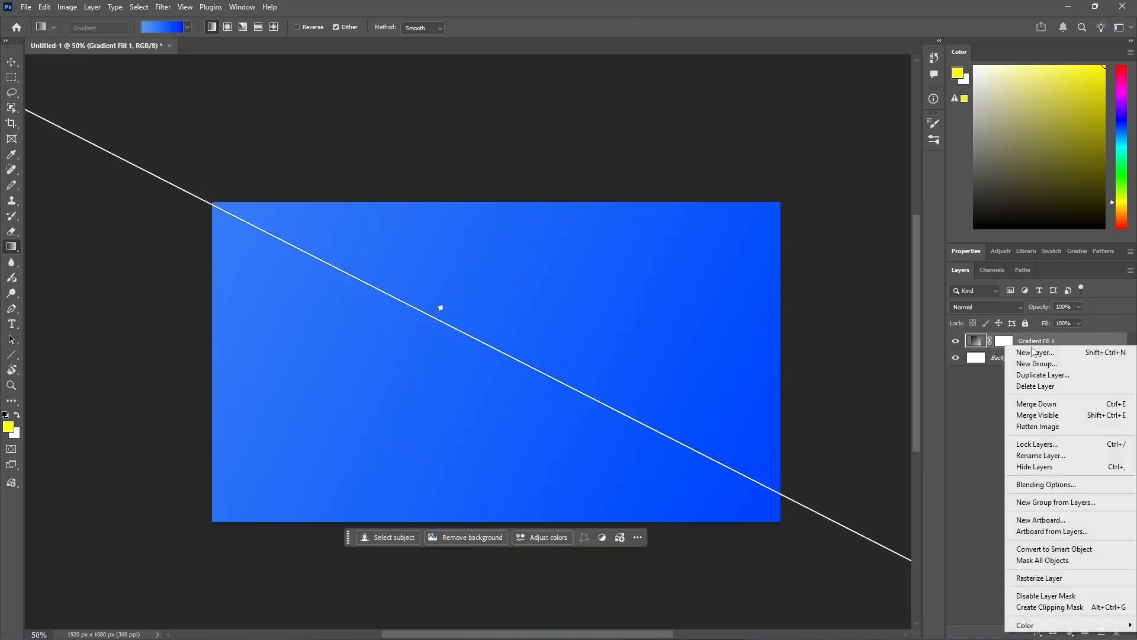
{"action": "left_click", "coordinate": [1038, 366]}
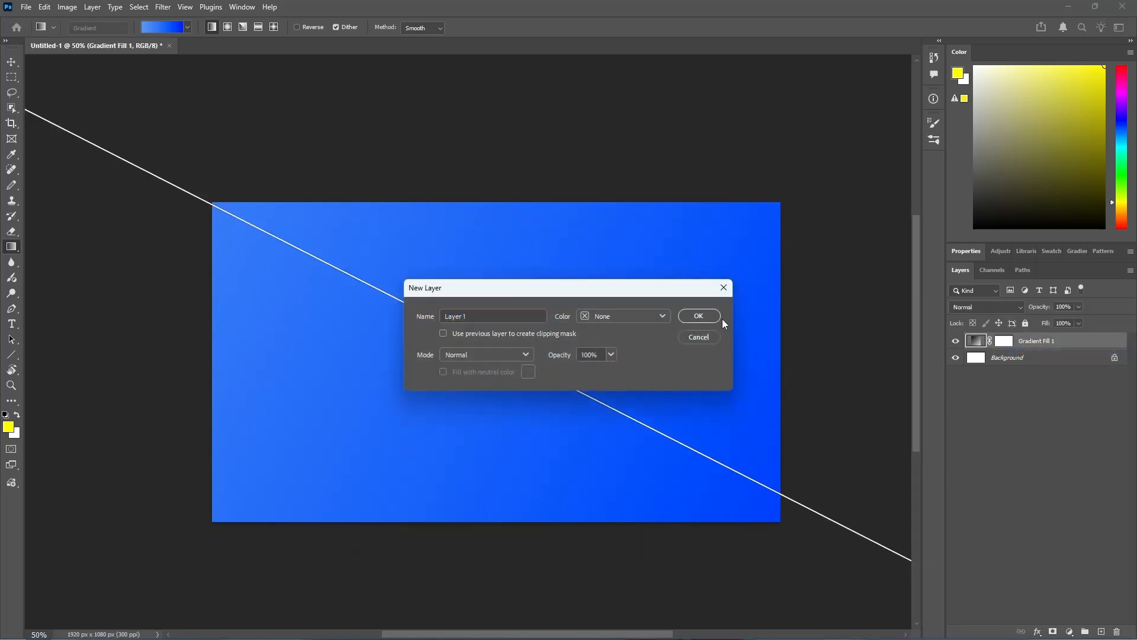
{"action": "left_click", "coordinate": [708, 314]}
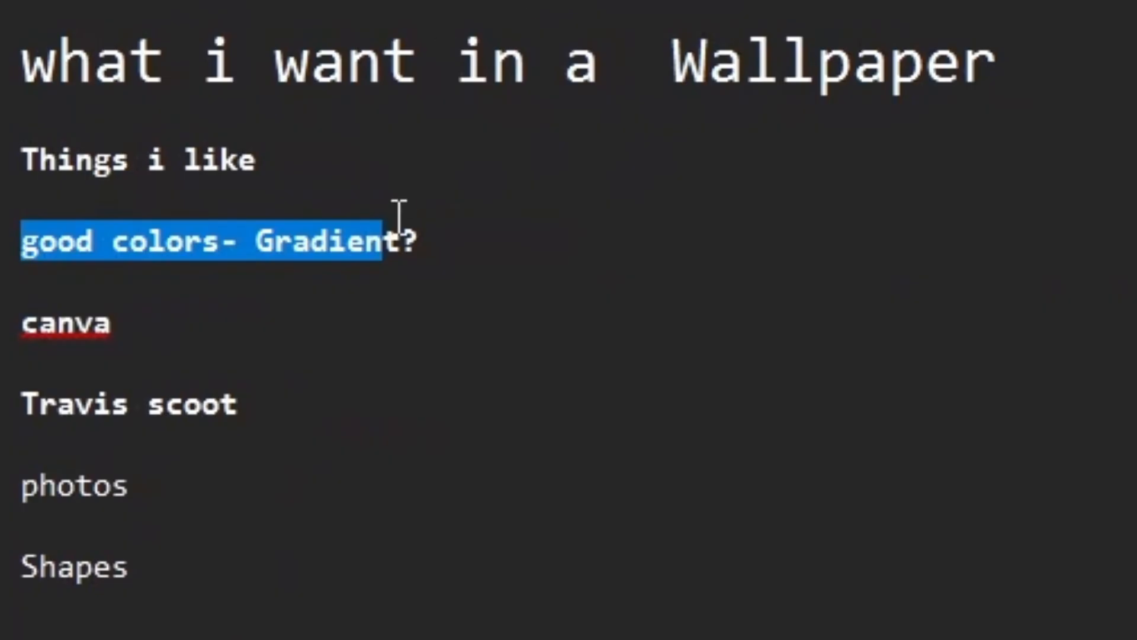
Highlight the "Things i like" line in the note and move the note window off the canvas
{"action": "left_click_drag", "start_coordinate": [572, 249], "coordinate": [494, 254]}
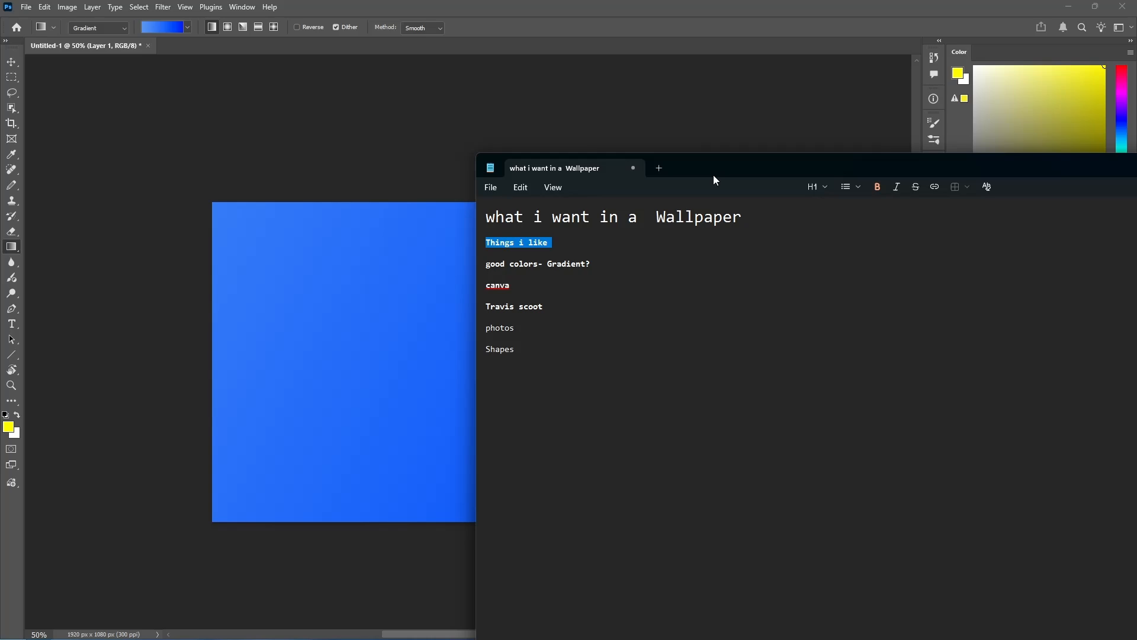
{"action": "left_click_drag", "start_coordinate": [713, 175], "coordinate": [1136, 266]}
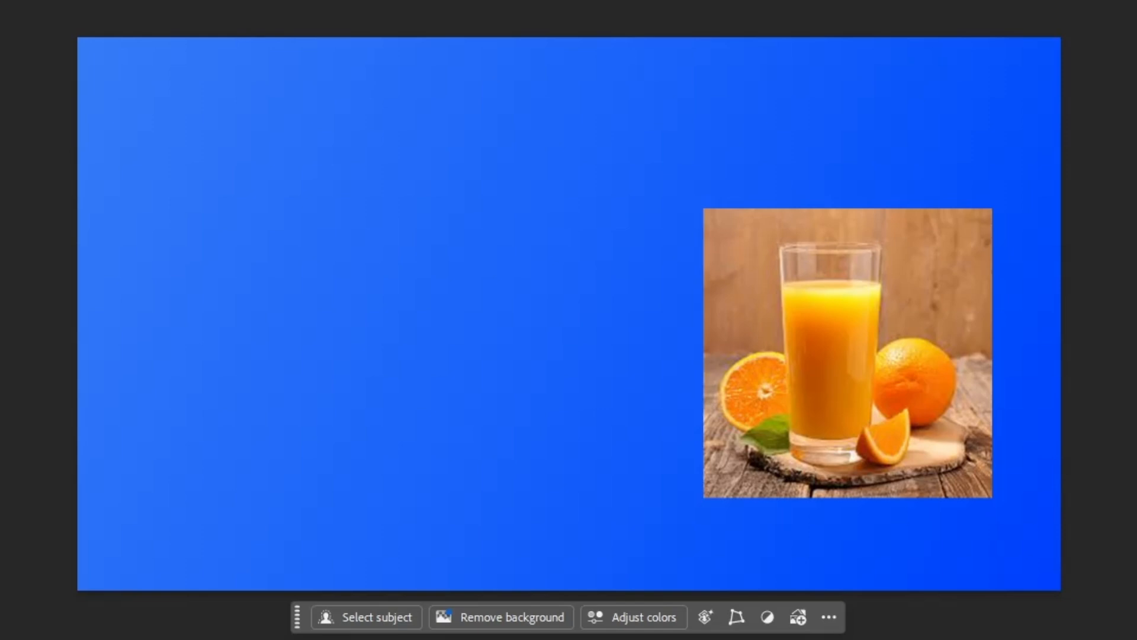
Replace the orange juice picture with a scaled-down Welch's grape juice bottle placed in the canvas's lower-right corner
{"action": "key", "text": "Delete"}
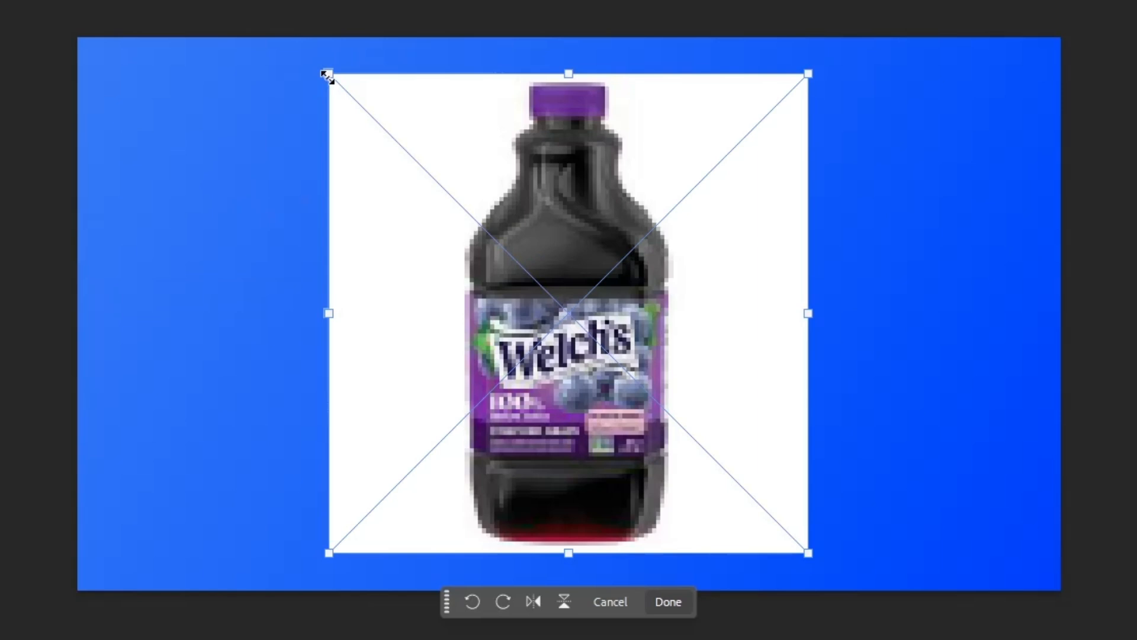
{"action": "left_click_drag", "start_coordinate": [330, 77], "coordinate": [551, 364]}
{"action": "left_click_drag", "start_coordinate": [703, 442], "coordinate": [885, 362]}
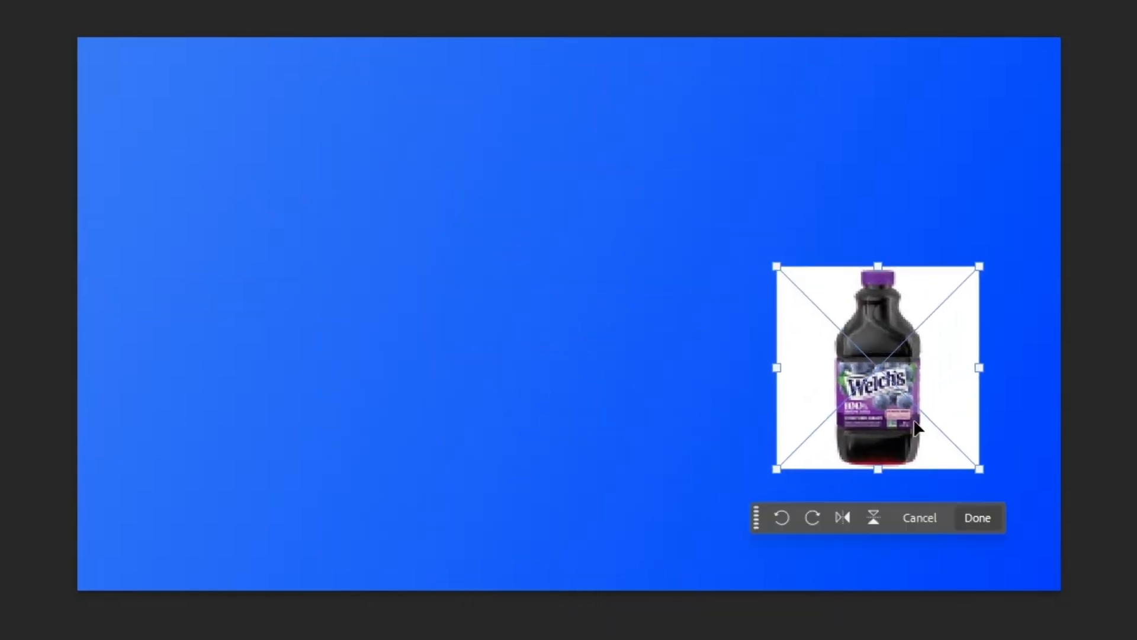
{"action": "key", "text": "Return"}
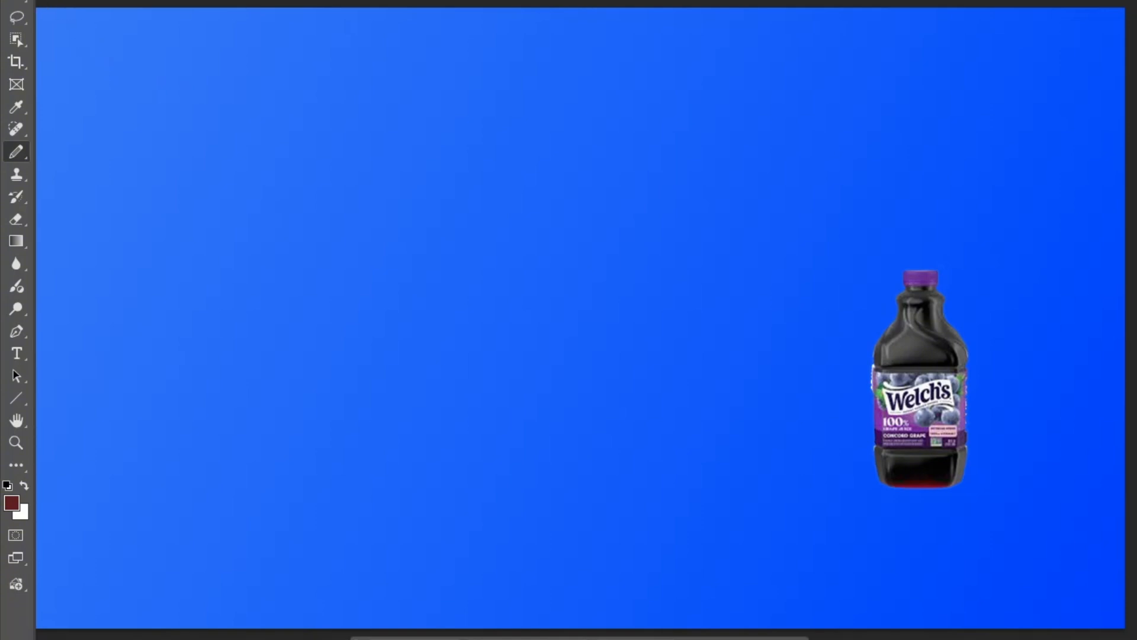
{"action": "key", "text": "v"}
{"action": "mouse_move", "coordinate": [852, 365]}
{"action": "left_mouse_down"}
{"action": "mouse_move", "coordinate": [880, 435]}
{"action": "mouse_move", "coordinate": [928, 443]}
{"action": "mouse_move", "coordinate": [1020, 541]}
{"action": "mouse_move", "coordinate": [1059, 559]}
{"action": "left_mouse_up"}
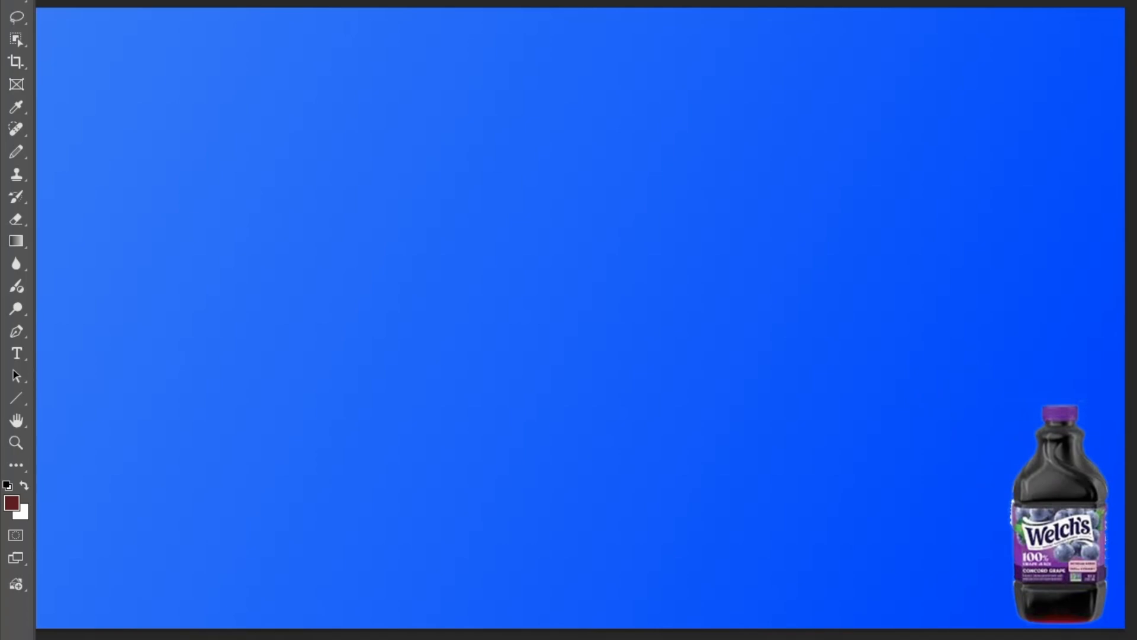
Paste the smiling portrait photo for the canvas's lower-left corner and highlight the "Travis scoot" line in the note
{"action": "key", "text": "ctrl+v"}
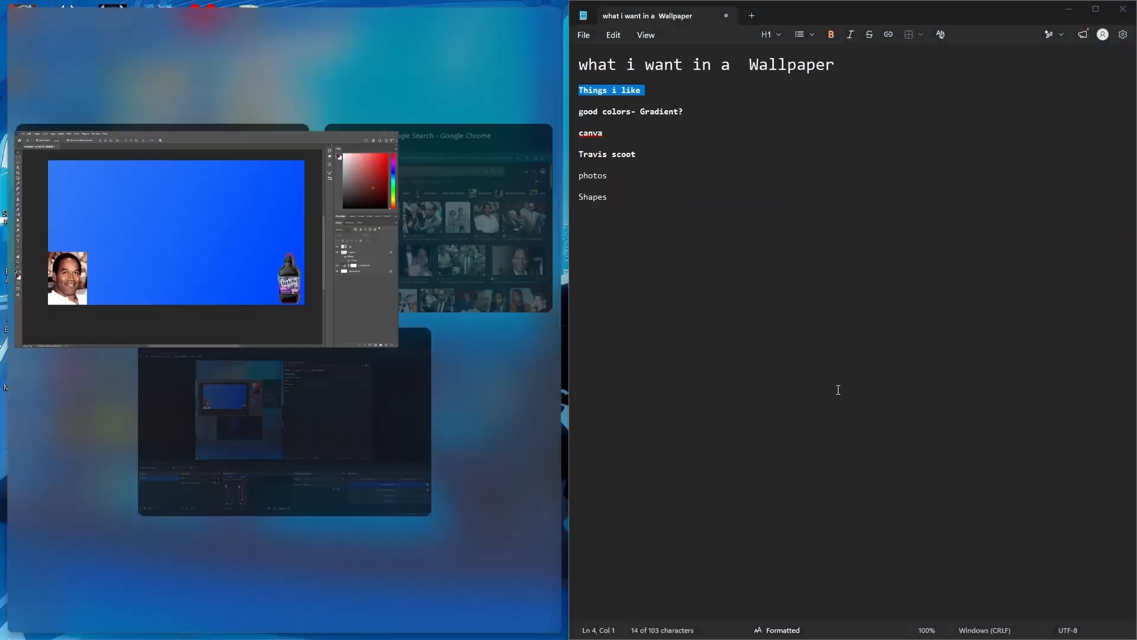
{"action": "left_click_drag", "start_coordinate": [900, 2], "coordinate": [776, 109]}
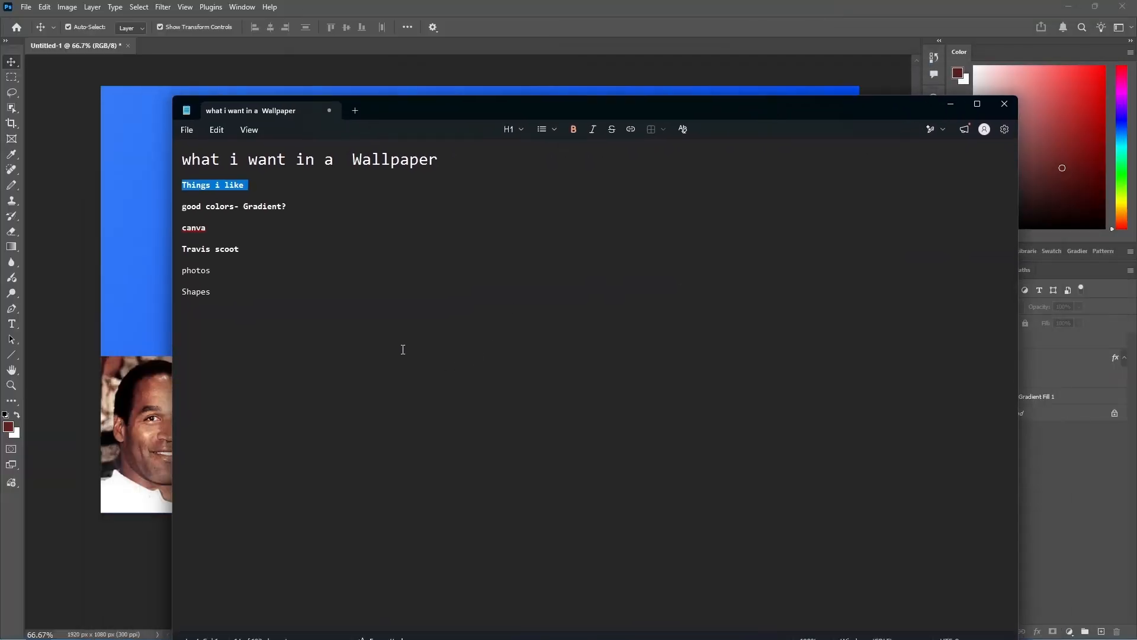
{"action": "left_click_drag", "start_coordinate": [249, 251], "coordinate": [178, 253]}
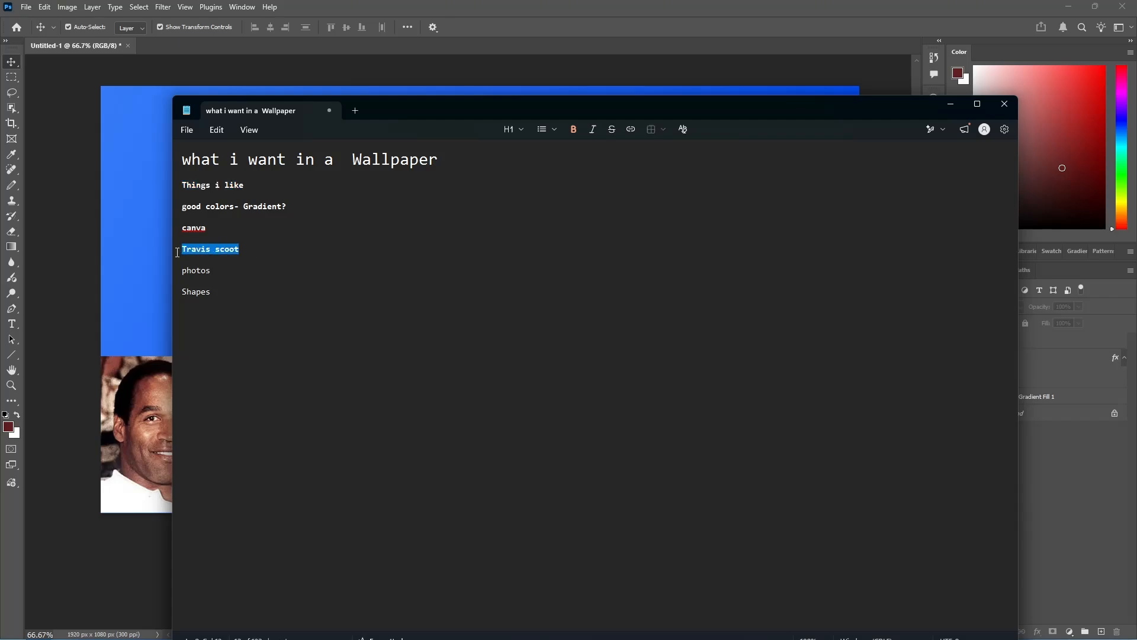
{"action": "left_click", "coordinate": [840, 190]}
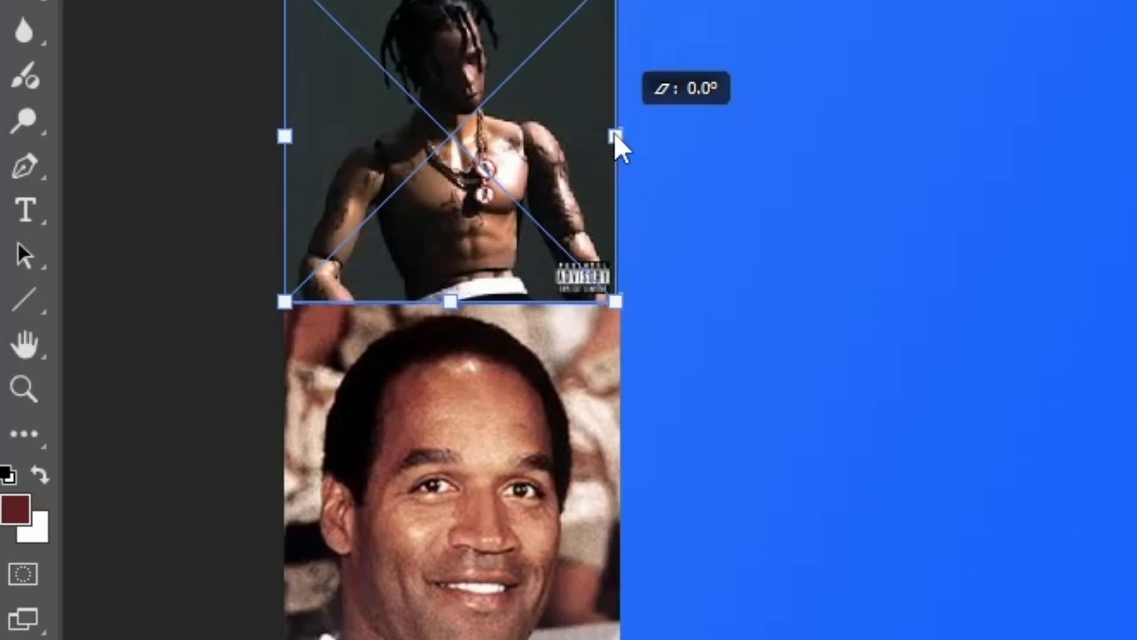
Widen the album cover above the lower-left portrait to match the portrait's width and deselect both pictures
{"action": "left_click_drag", "start_coordinate": [613, 133], "coordinate": [618, 135]}
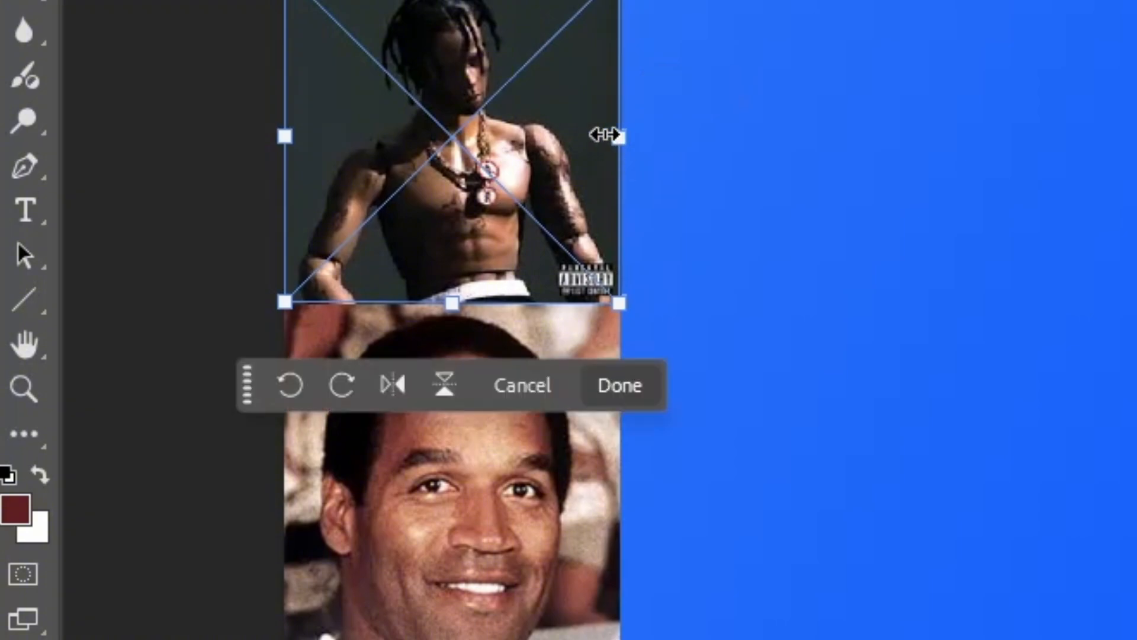
{"action": "left_click", "coordinate": [621, 385]}
{"action": "left_click", "coordinate": [213, 575]}
{"action": "left_click", "coordinate": [192, 501]}
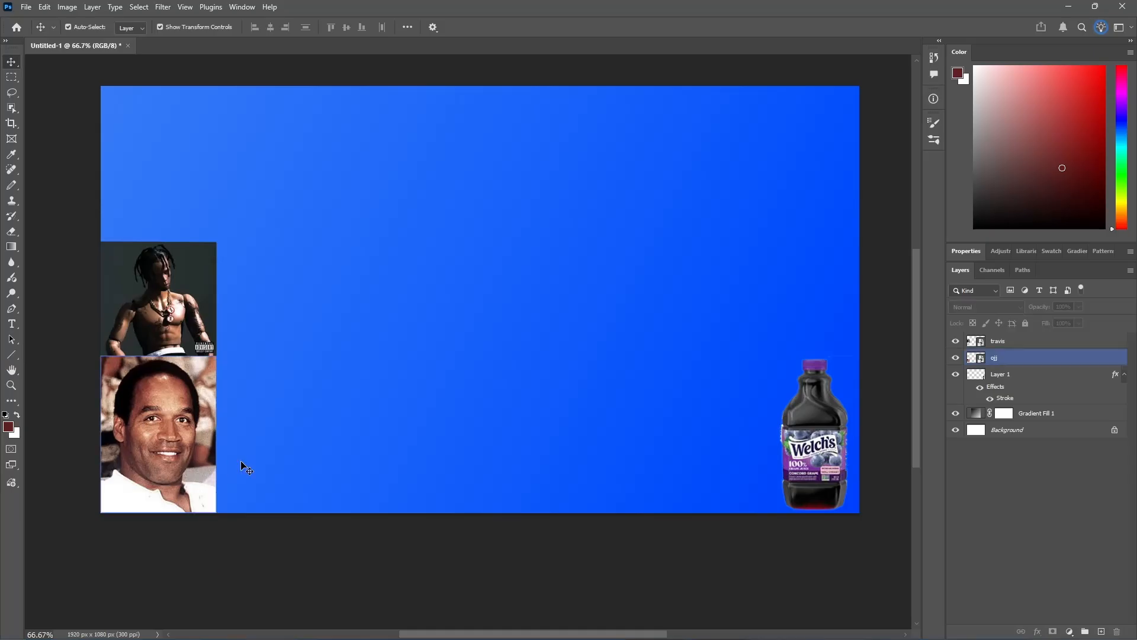
{"action": "left_click", "coordinate": [368, 481]}
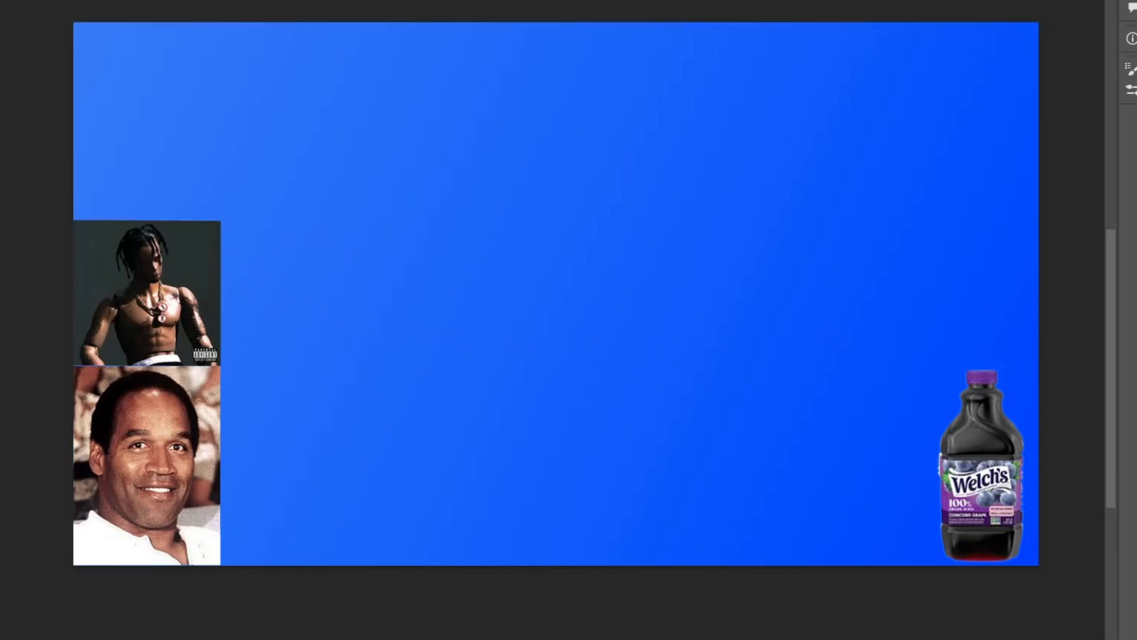
Paste the pale sun picture onto the canvas and open its Wikipedia source from the "sun" image results
{"action": "key", "text": "ctrl+v"}
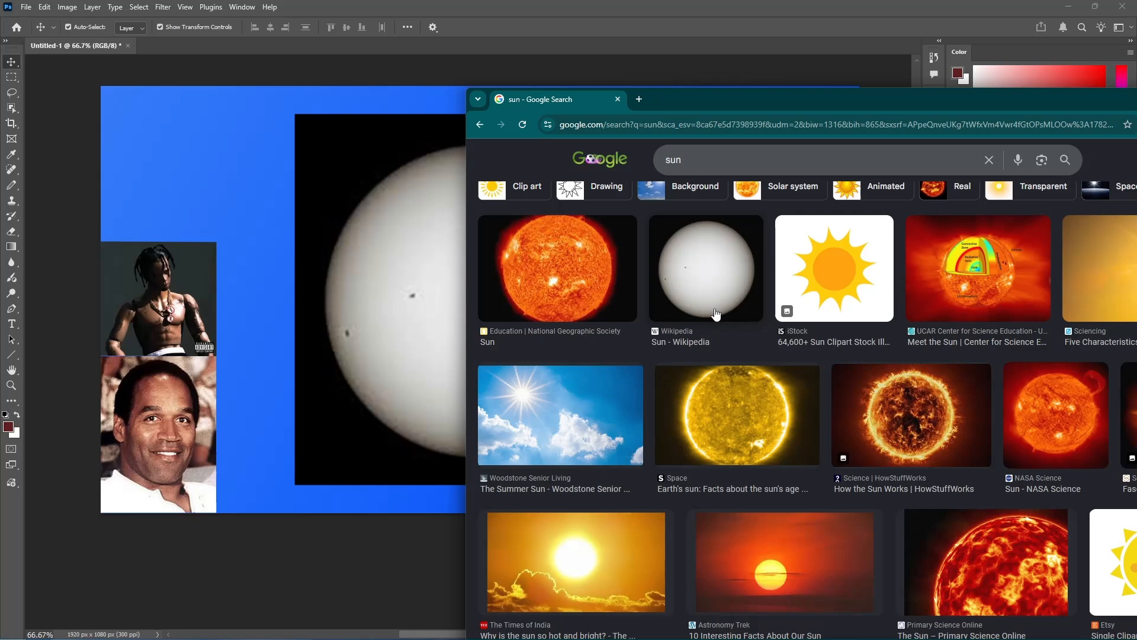
{"action": "left_click", "coordinate": [616, 359]}
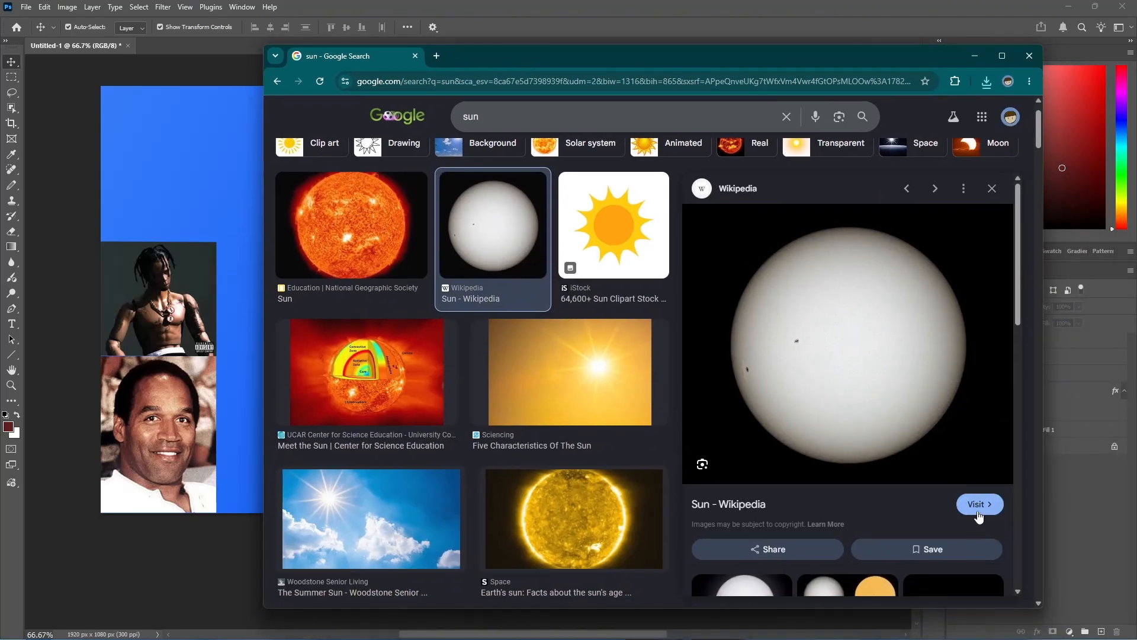
{"action": "left_click", "coordinate": [978, 503]}
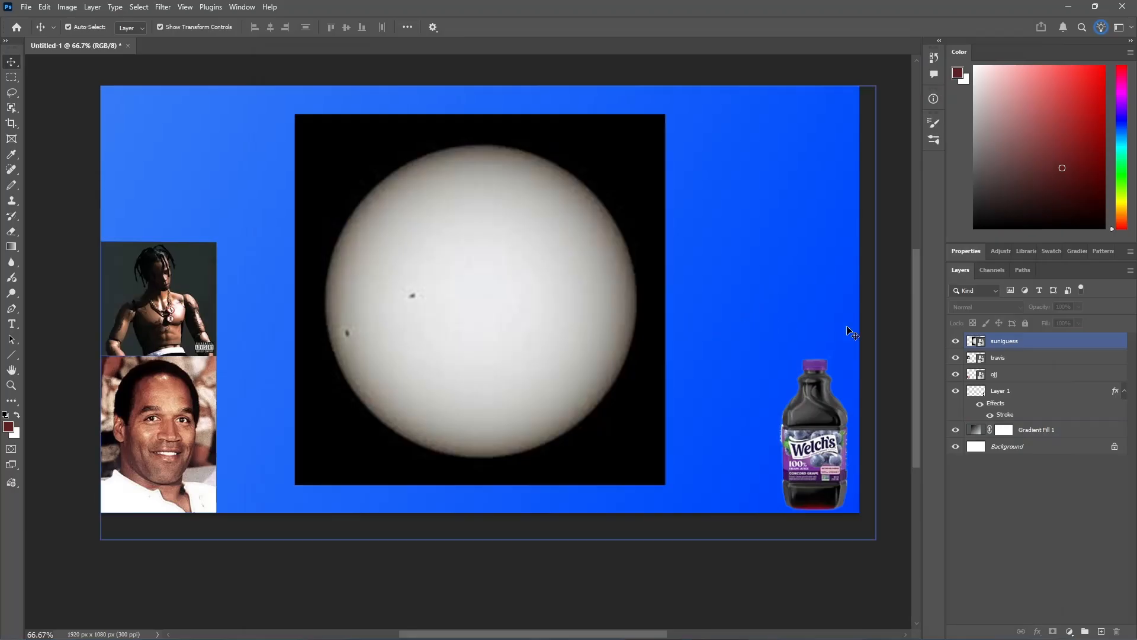
Paint over the sun's disc in yellow with the Pencil tool on the suniguess layer
{"action": "left_click", "coordinate": [1001, 390]}
{"action": "left_click", "coordinate": [1004, 341]}
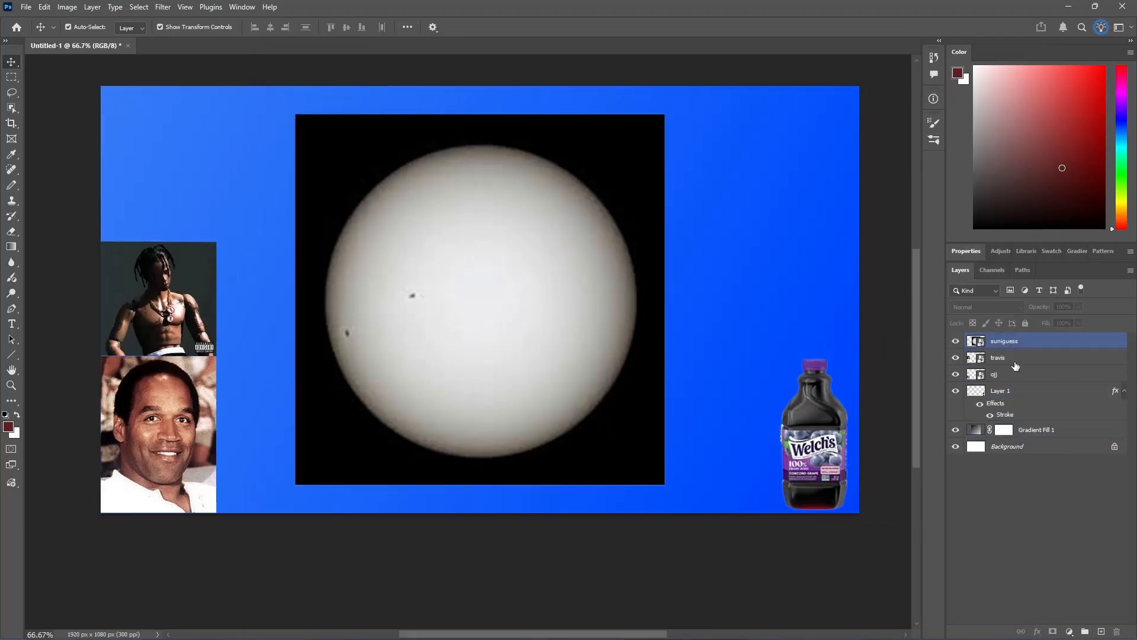
{"action": "left_click", "coordinate": [1016, 361]}
{"action": "left_click", "coordinate": [1020, 344]}
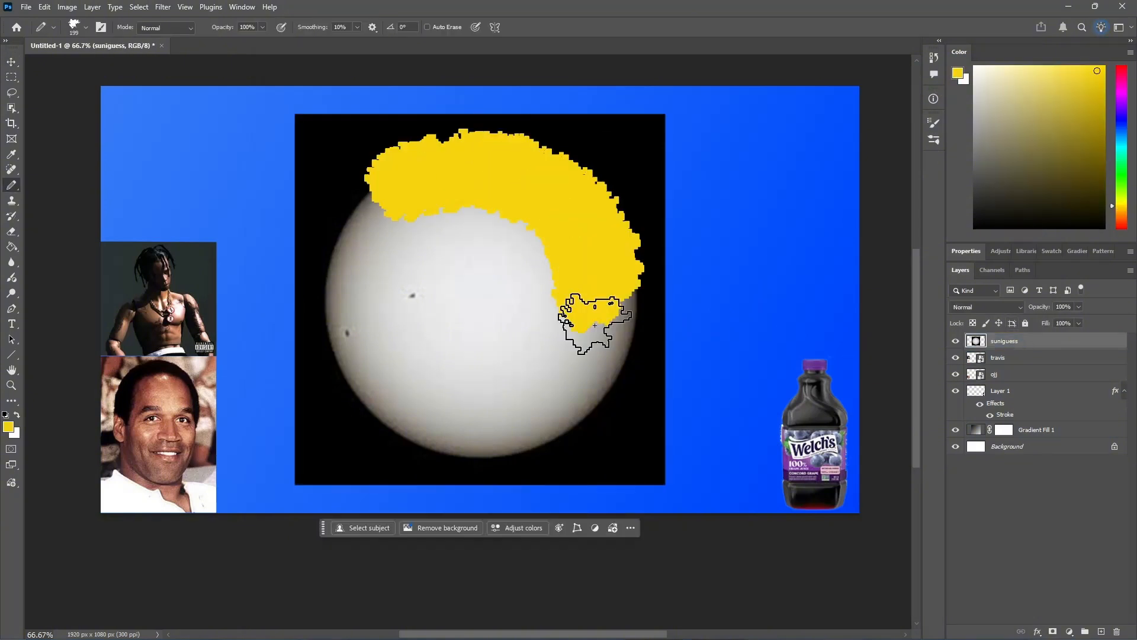
{"action": "mouse_move", "coordinate": [595, 325]}
{"action": "left_mouse_down"}
{"action": "mouse_move", "coordinate": [472, 269]}
{"action": "mouse_move", "coordinate": [538, 196]}
{"action": "left_mouse_up"}
{"action": "left_click_drag", "start_coordinate": [396, 411], "coordinate": [332, 260]}
Draw black sunglasses across the yellow sun with a smaller brush
{"action": "left_click", "coordinate": [86, 27]}
{"action": "left_click_drag", "start_coordinate": [63, 64], "coordinate": [29, 63]}
{"action": "left_click", "coordinate": [975, 228]}
{"action": "mouse_move", "coordinate": [331, 221]}
{"action": "left_mouse_down"}
{"action": "mouse_move", "coordinate": [643, 221]}
{"action": "mouse_move", "coordinate": [377, 266]}
{"action": "mouse_move", "coordinate": [635, 211]}
{"action": "left_mouse_up"}
{"action": "key", "text": "ctrl+z"}
{"action": "left_click_drag", "start_coordinate": [511, 276], "coordinate": [605, 272]}
{"action": "left_click_drag", "start_coordinate": [368, 271], "coordinate": [470, 278]}
{"action": "mouse_move", "coordinate": [518, 278]}
{"action": "left_mouse_down"}
{"action": "mouse_move", "coordinate": [593, 277]}
{"action": "mouse_move", "coordinate": [528, 280]}
{"action": "left_mouse_up"}
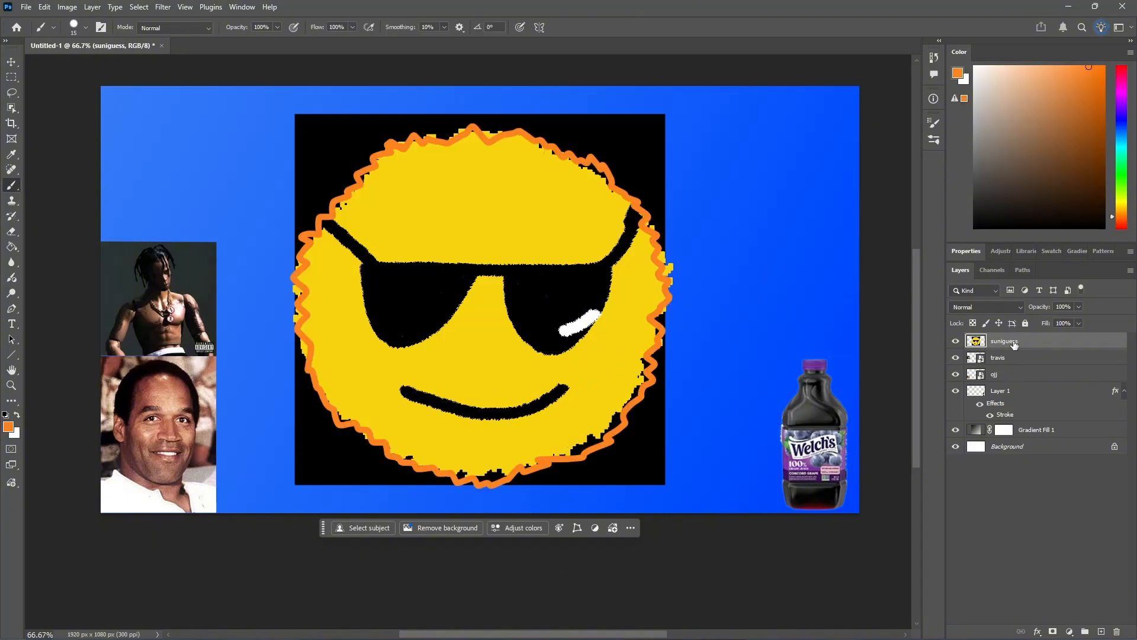
Scale the sun drawing down to about 29% and place it in the canvas's upper-left corner
{"action": "left_click", "coordinate": [11, 62]}
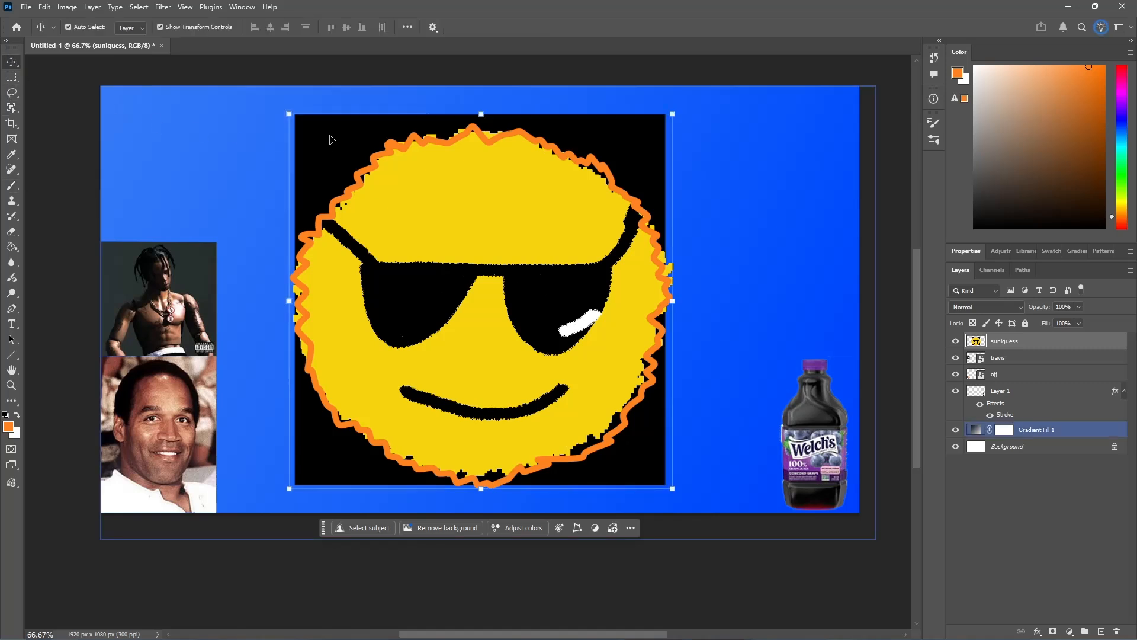
{"action": "left_click_drag", "start_coordinate": [291, 114], "coordinate": [488, 310]}
{"action": "left_click_drag", "start_coordinate": [528, 345], "coordinate": [180, 144]}
{"action": "left_click_drag", "start_coordinate": [138, 106], "coordinate": [215, 171]}
{"action": "left_click_drag", "start_coordinate": [274, 229], "coordinate": [163, 134]}
{"action": "left_click_drag", "start_coordinate": [163, 133], "coordinate": [161, 131]}
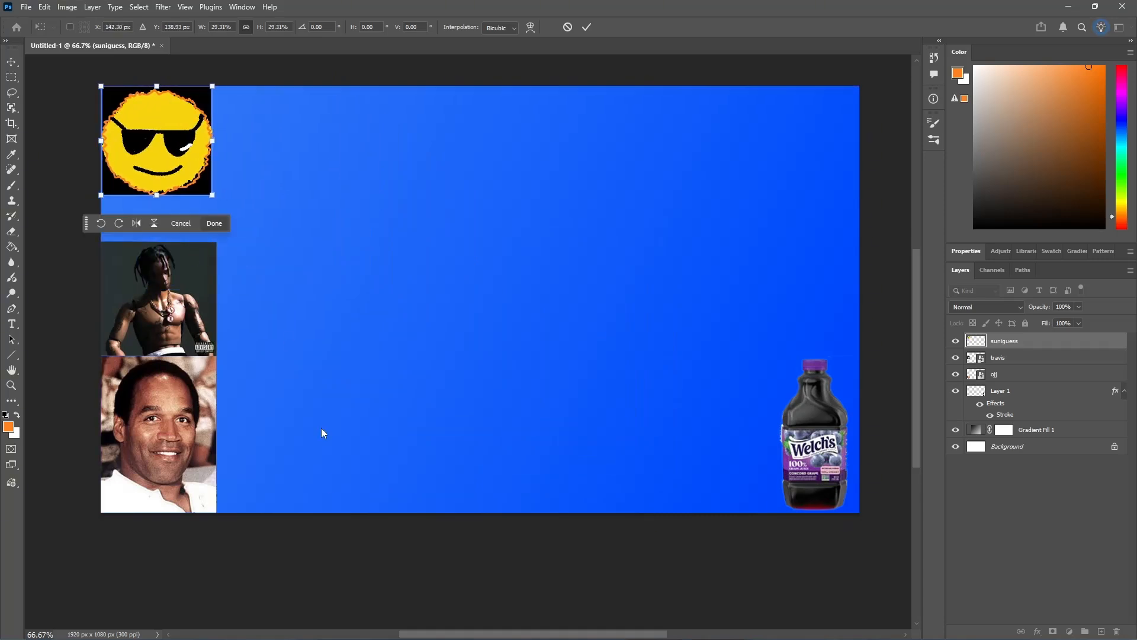
{"action": "left_click", "coordinate": [310, 562]}
{"action": "left_click", "coordinate": [304, 563]}
Move the cut-out headset portrait beside the lower-left photo at the canvas's bottom edge
{"action": "mouse_move", "coordinate": [355, 638]}
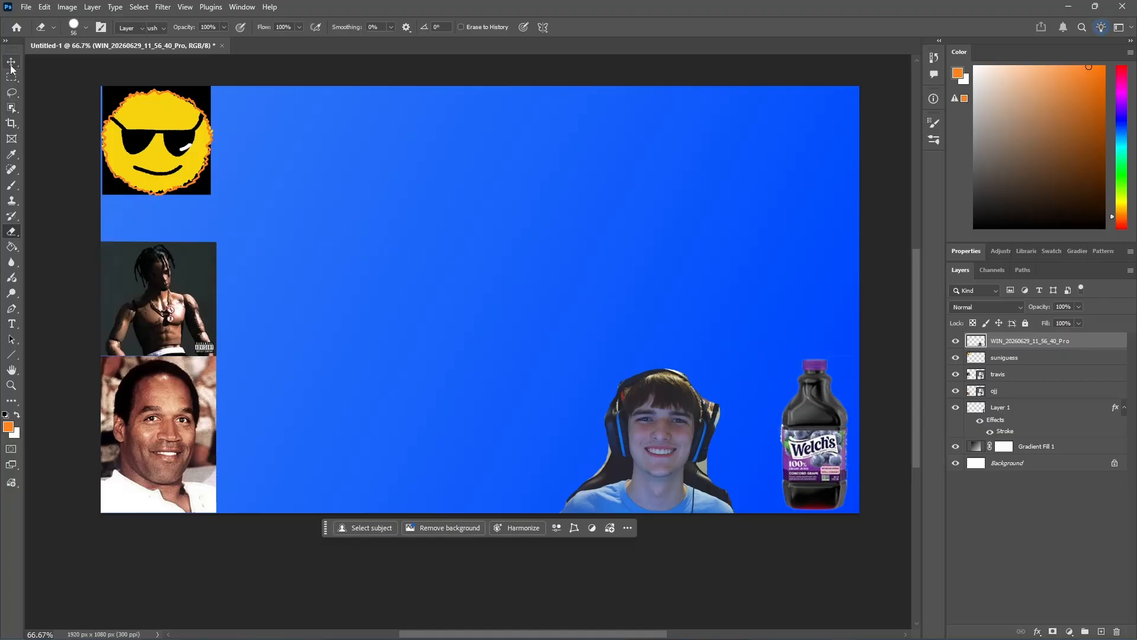
{"action": "left_click", "coordinate": [750, 463]}
{"action": "left_click_drag", "start_coordinate": [667, 449], "coordinate": [228, 454]}
{"action": "left_click", "coordinate": [550, 628]}
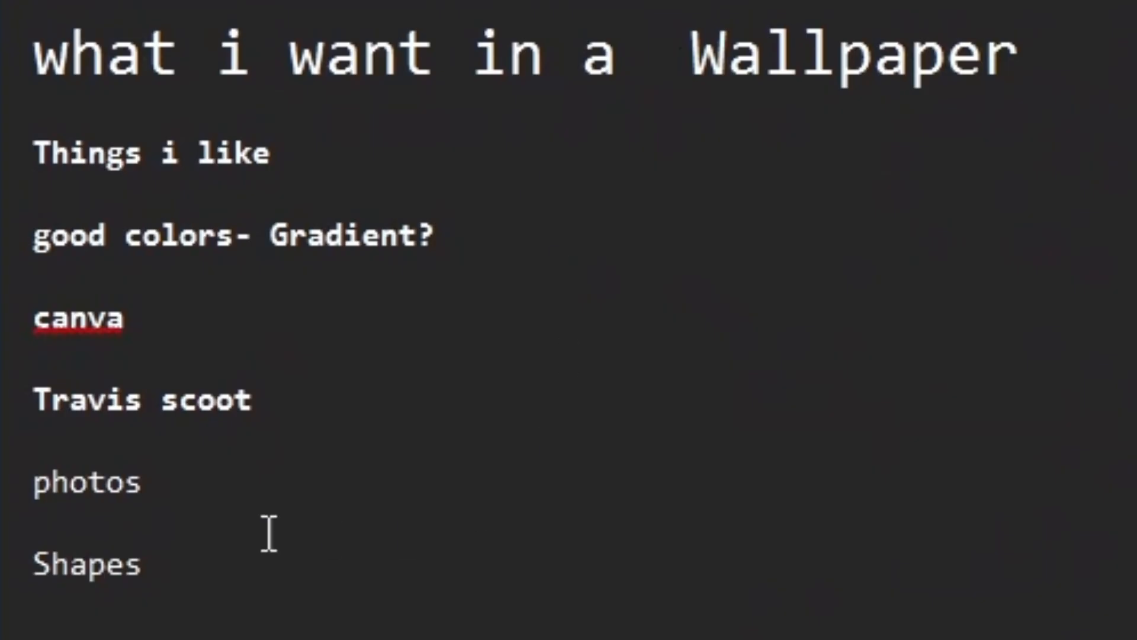
Delete the "photos" and "Travis scoot" entries from the wallpaper note
{"action": "left_click", "coordinate": [182, 478]}
{"action": "left_click_drag", "start_coordinate": [182, 479], "coordinate": [45, 455]}
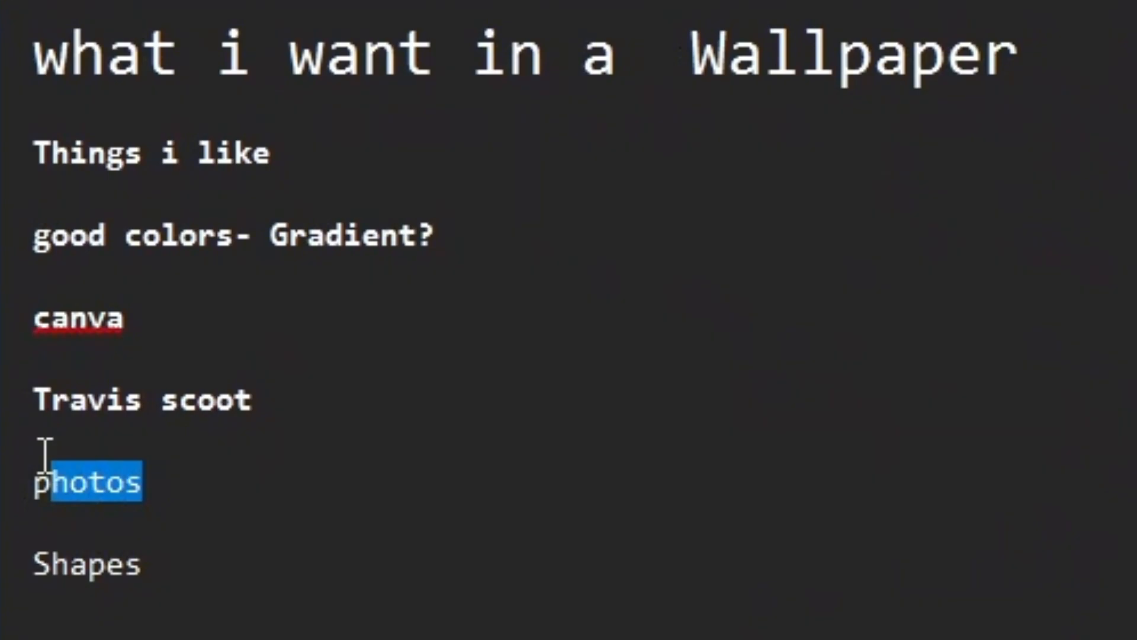
{"action": "key", "text": "BackSpace"}
{"action": "key", "text": "BackSpace"}
{"action": "key", "text": "BackSpace"}
{"action": "key", "text": "BackSpace"}
{"action": "key", "text": "BackSpace"}
{"action": "key", "text": "BackSpace"}
{"action": "key", "text": "BackSpace"}
{"action": "key", "text": "BackSpace"}
{"action": "key", "text": "BackSpace"}
{"action": "key", "text": "BackSpace"}
{"action": "key", "text": "BackSpace"}
{"action": "key", "text": "BackSpace"}
{"action": "key", "text": "BackSpace"}
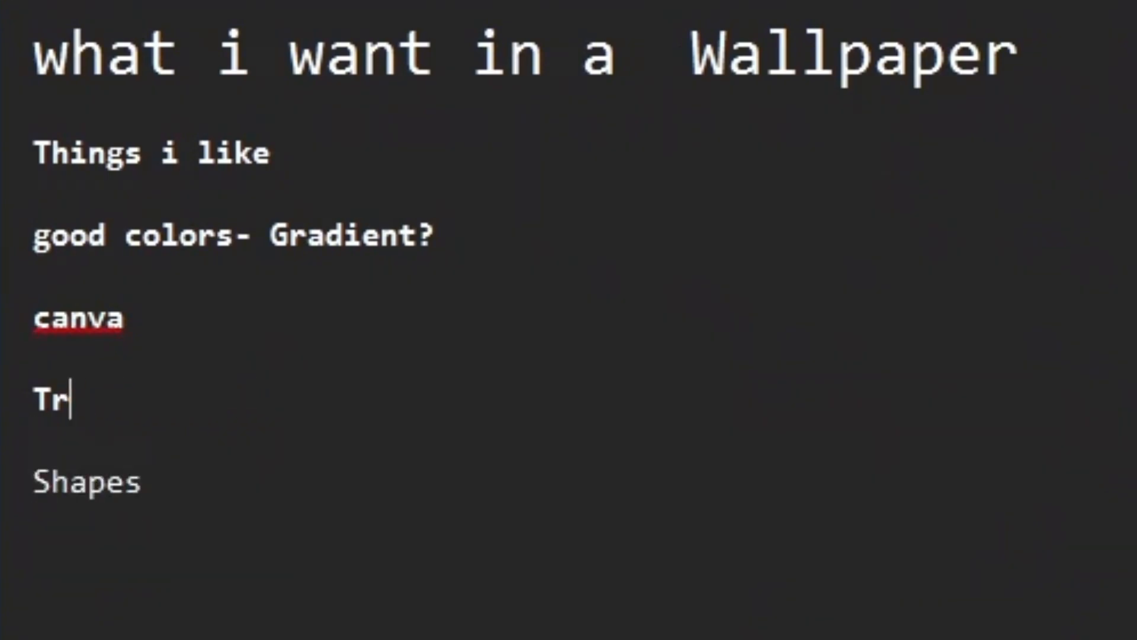
{"action": "key", "text": "BackSpace"}
{"action": "key", "text": "BackSpace"}
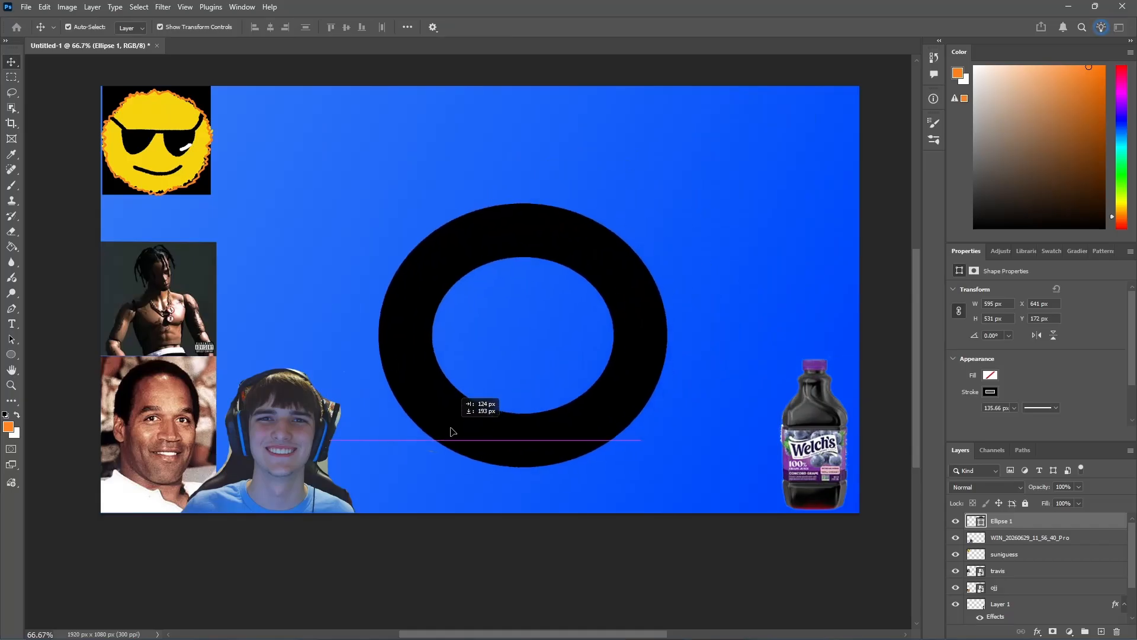
Move the black ring around the grape juice bottle and place its Ellipse 1 layer below Layer 1
{"action": "left_click_drag", "start_coordinate": [452, 432], "coordinate": [747, 500]}
{"action": "left_click_drag", "start_coordinate": [1049, 521], "coordinate": [1022, 592]}
{"action": "scroll", "coordinate": [915, 567], "scroll_direction": "down", "scroll_amount": 5}
{"action": "scroll", "coordinate": [1026, 564], "scroll_direction": "down", "scroll_amount": 1}
{"action": "left_click", "coordinate": [771, 562]}
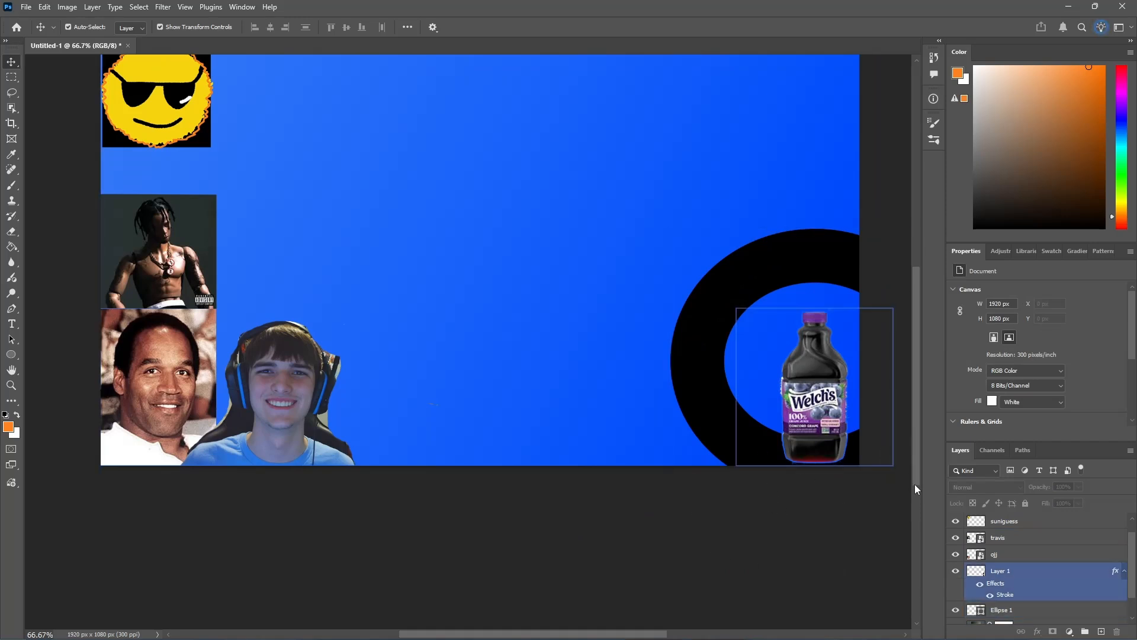
{"action": "scroll", "coordinate": [599, 545], "scroll_direction": "up", "scroll_amount": 1}
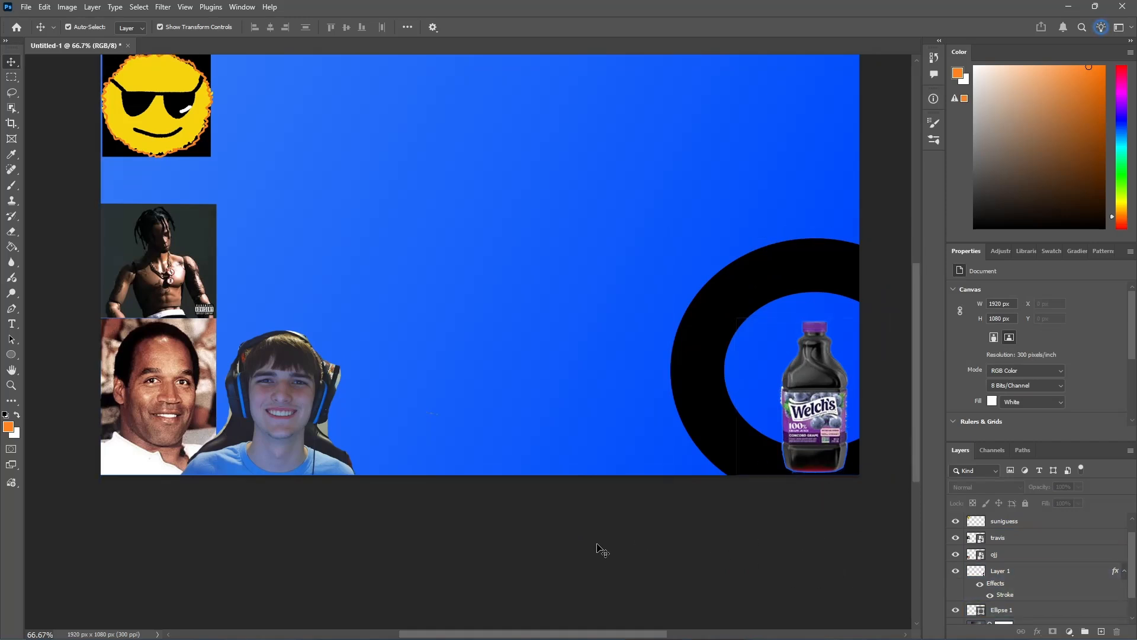
Shift the black ring down to about Y 616 px so it encircles the bottle, and deselect it
{"action": "left_click_drag", "start_coordinate": [729, 452], "coordinate": [711, 468]}
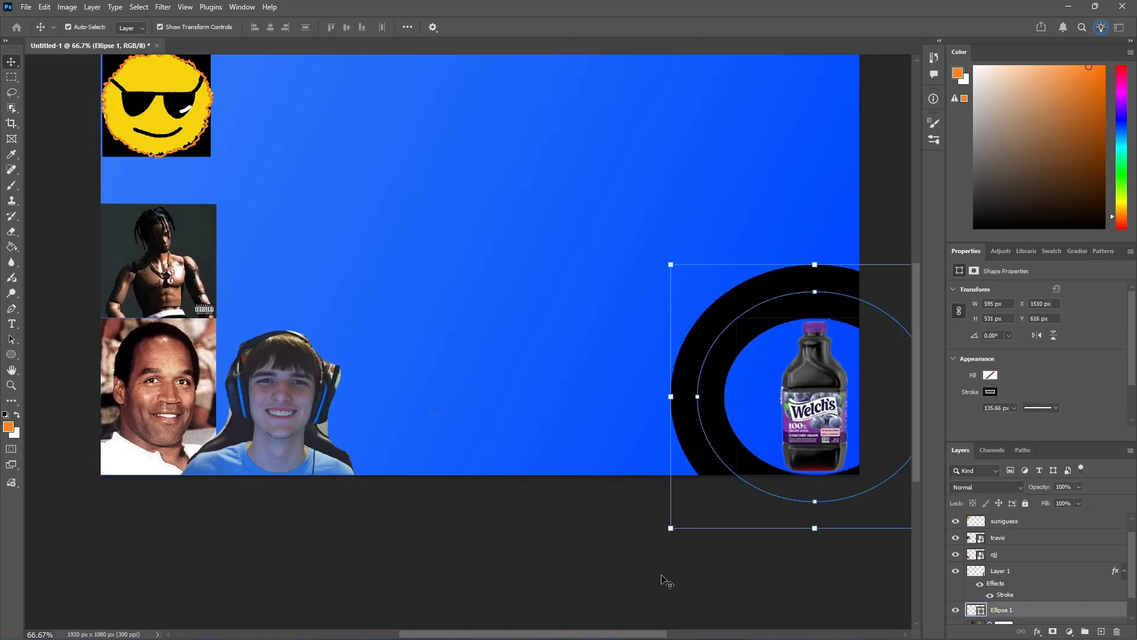
{"action": "left_click", "coordinate": [664, 581]}
{"action": "scroll", "coordinate": [464, 106], "scroll_direction": "up", "scroll_amount": 2}
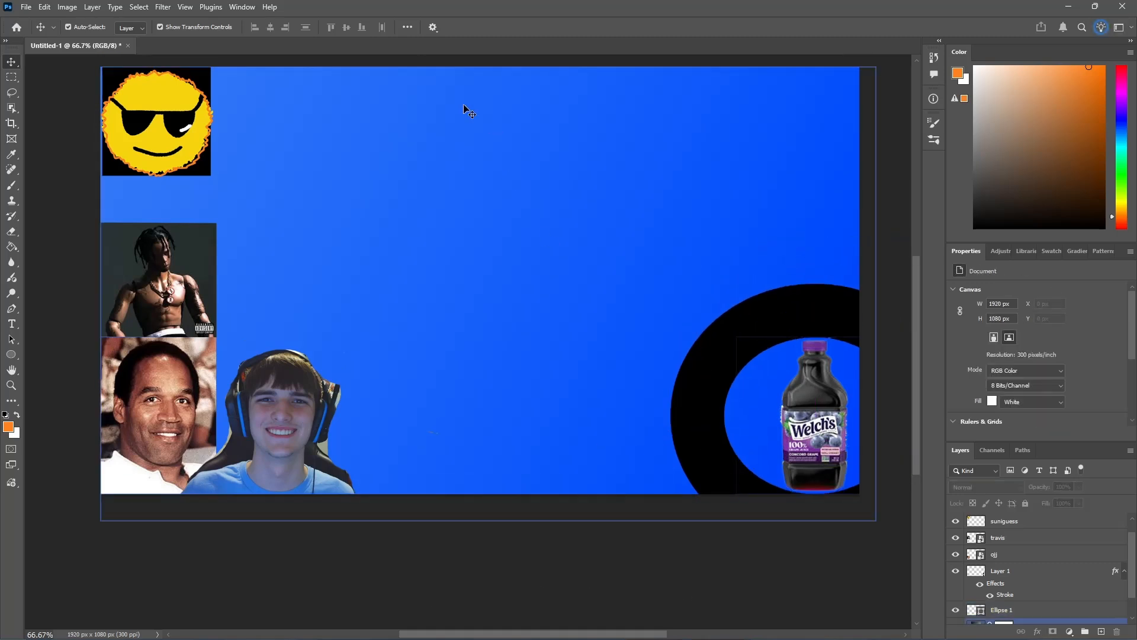
{"action": "scroll", "coordinate": [556, 237], "scroll_direction": "up", "scroll_amount": 1}
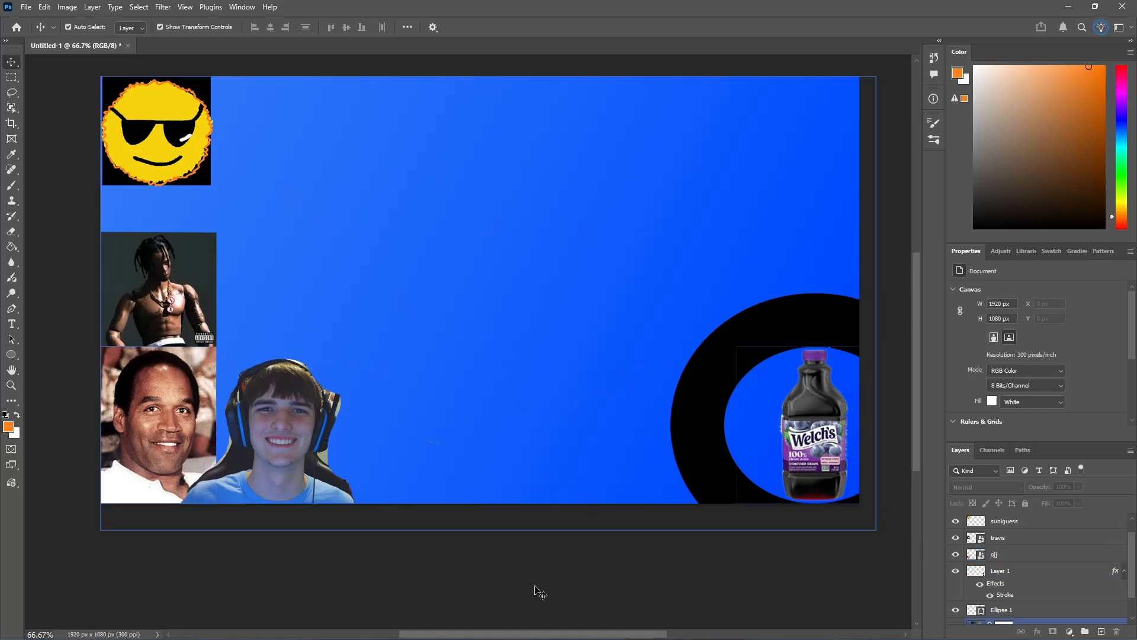
Switch to Chrome and search Google for "what do i like"
{"action": "mouse_move", "coordinate": [361, 639]}
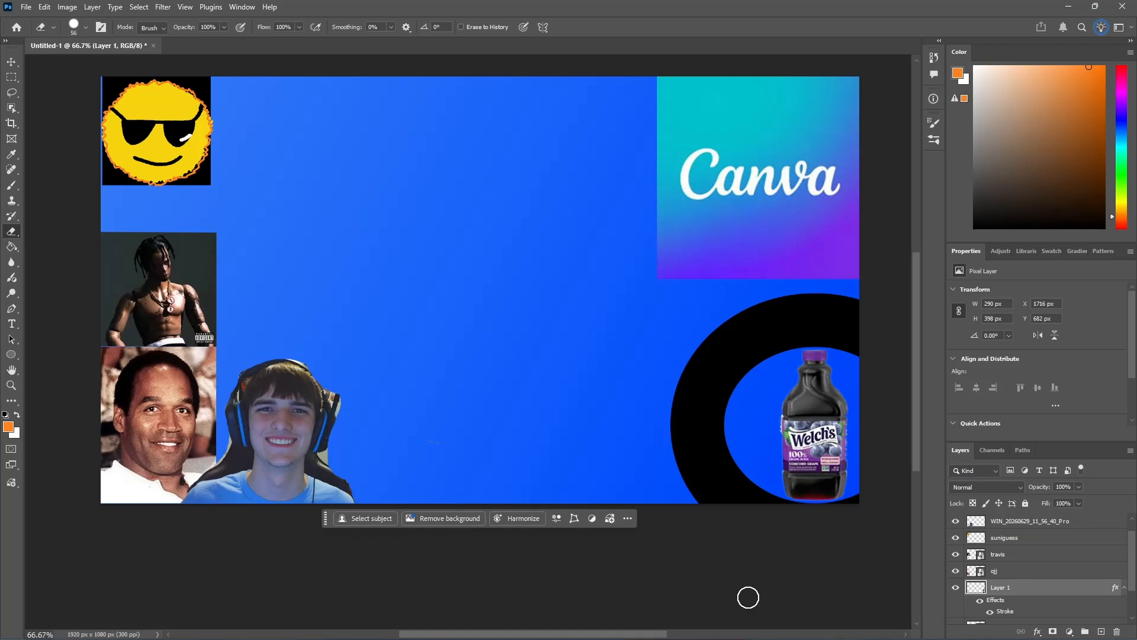
{"action": "left_click", "coordinate": [415, 633]}
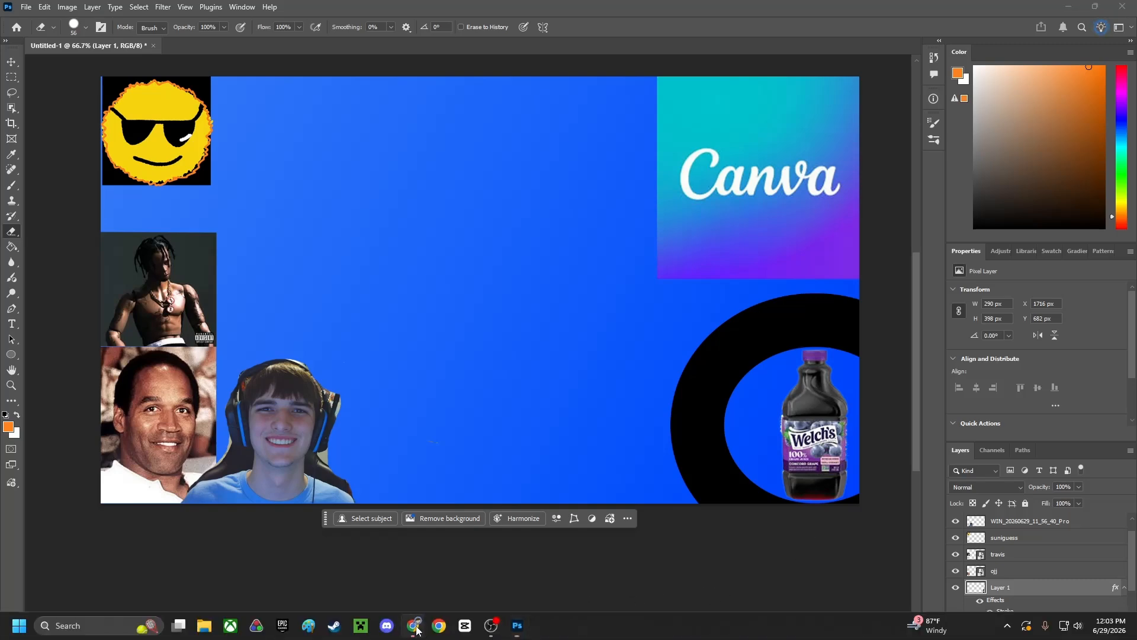
{"action": "type", "text": "what do i like to do"}
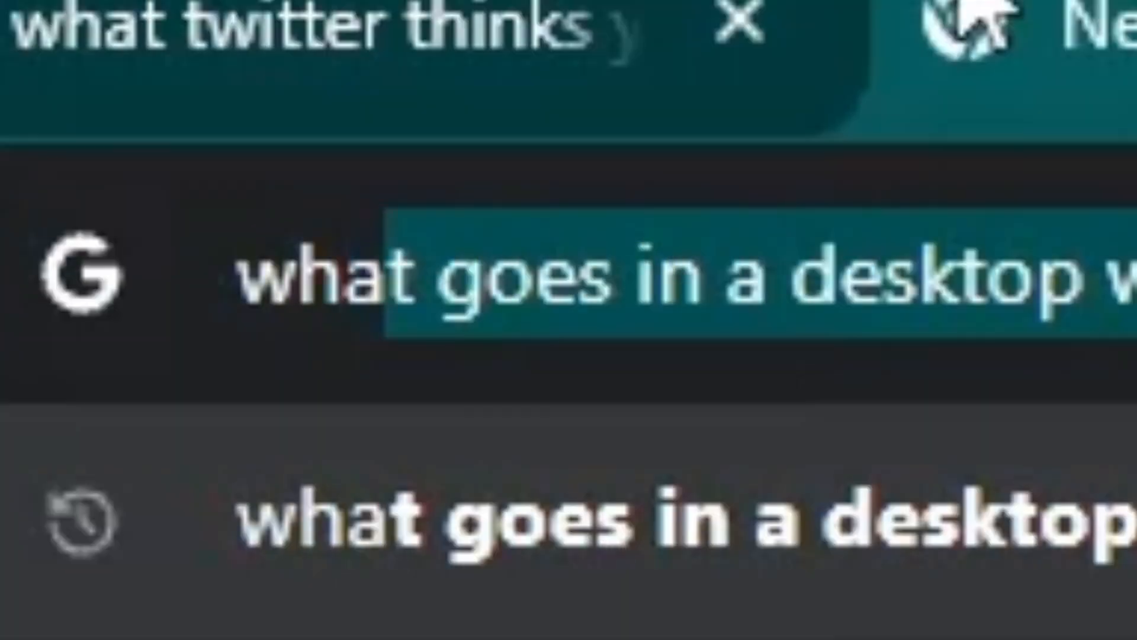
{"action": "key", "text": "Return"}
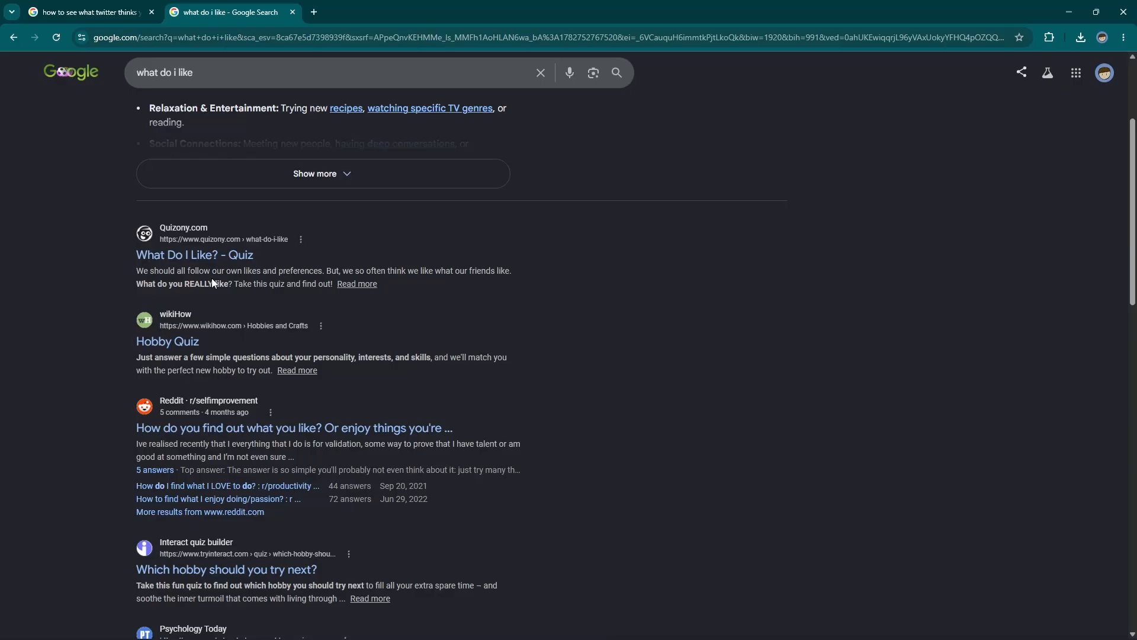
Answer the opening questions of the 29-question "What Do I Like?" quiz, including "What bores you?"
{"action": "left_click", "coordinate": [436, 310]}
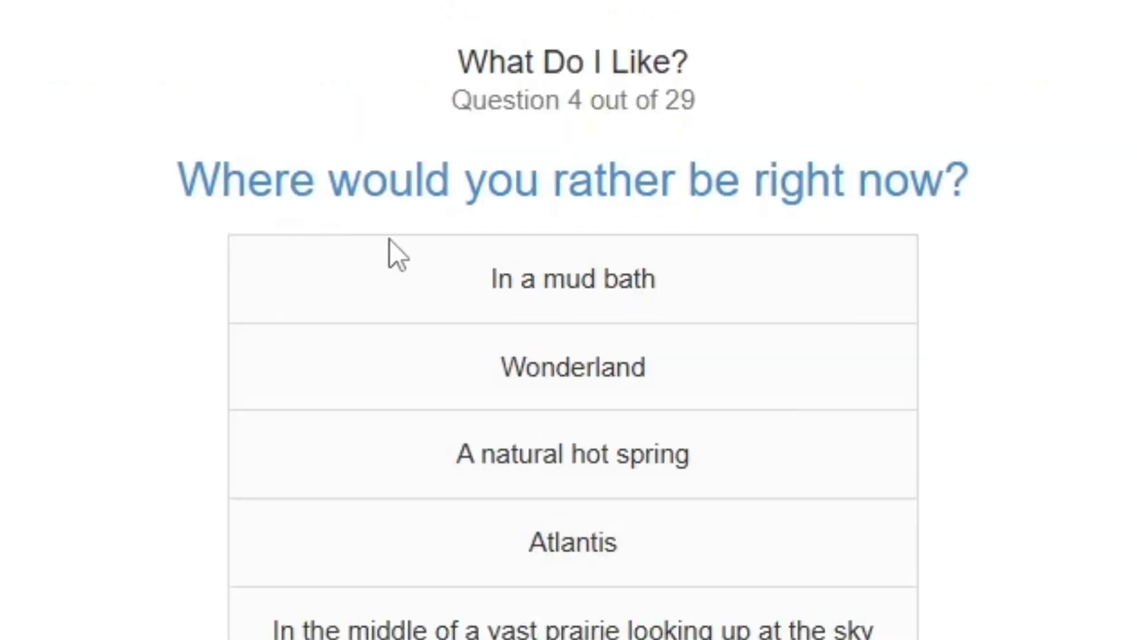
{"action": "left_click", "coordinate": [738, 382]}
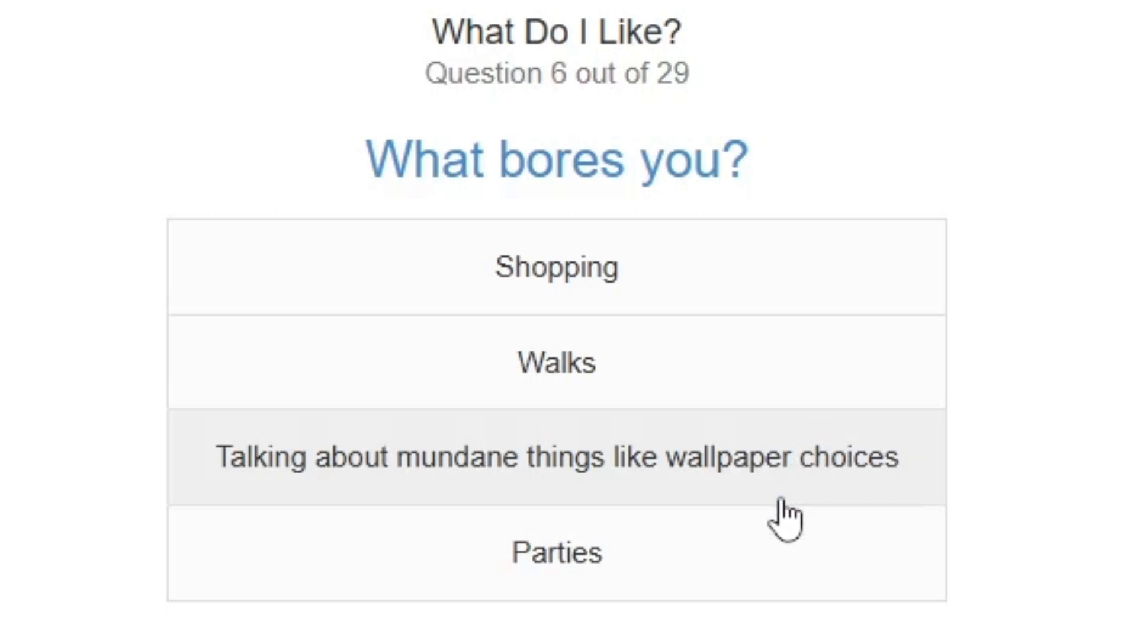
{"action": "left_click", "coordinate": [655, 299]}
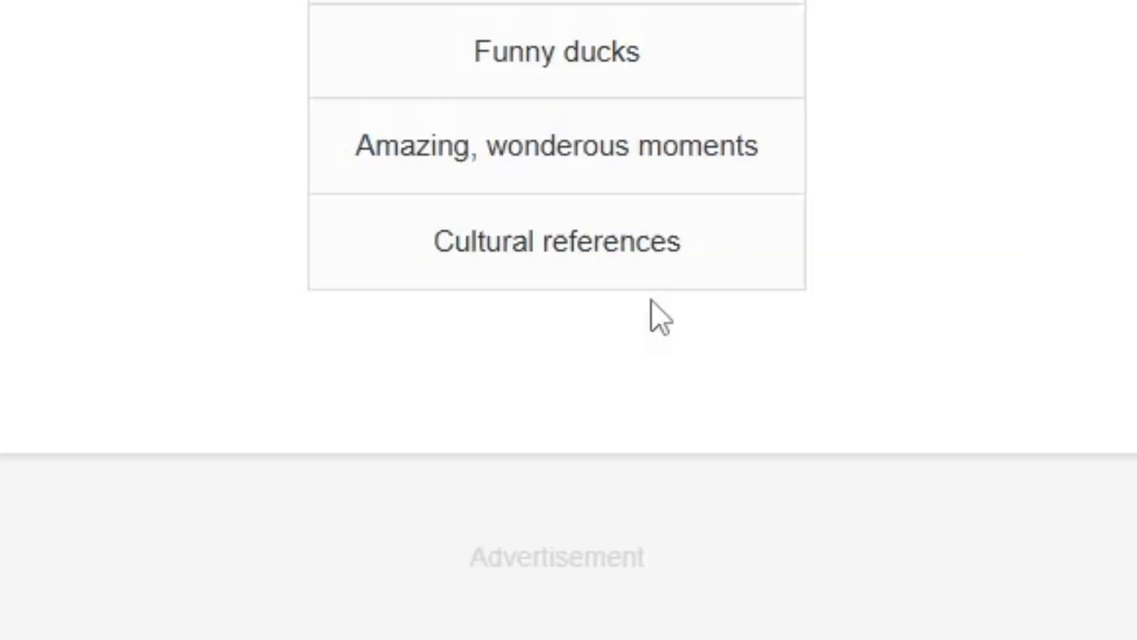